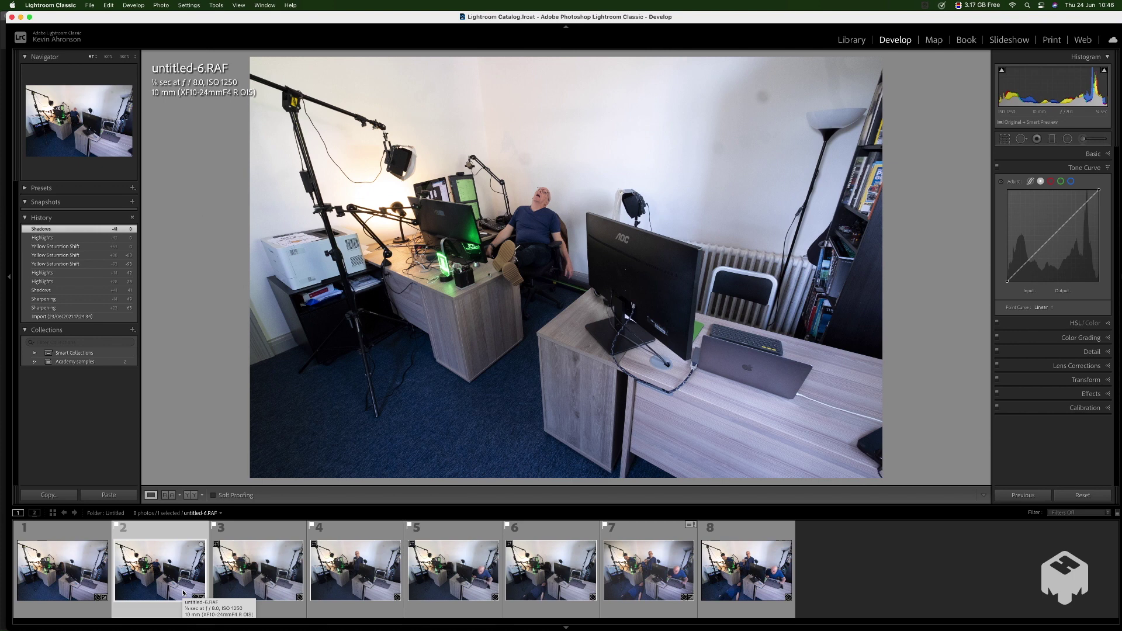
# Look through the office photos one by one, from untitled-6.RAF to the finished composite untitled-6-Edit-2.tif
pyautogui.press('Right')
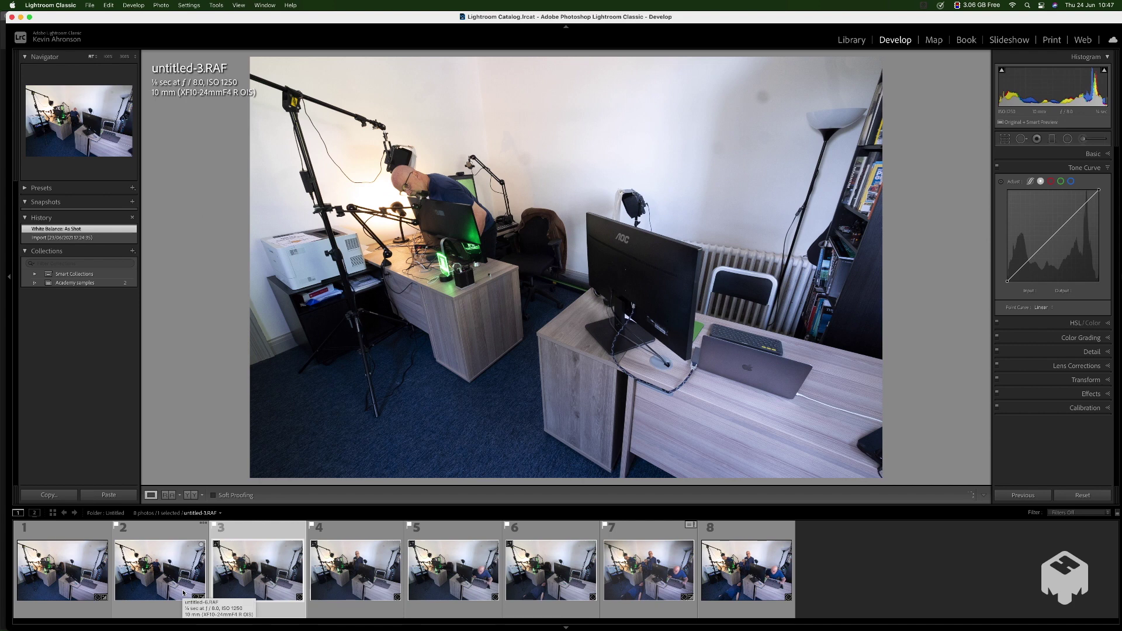
pyautogui.press('Right')
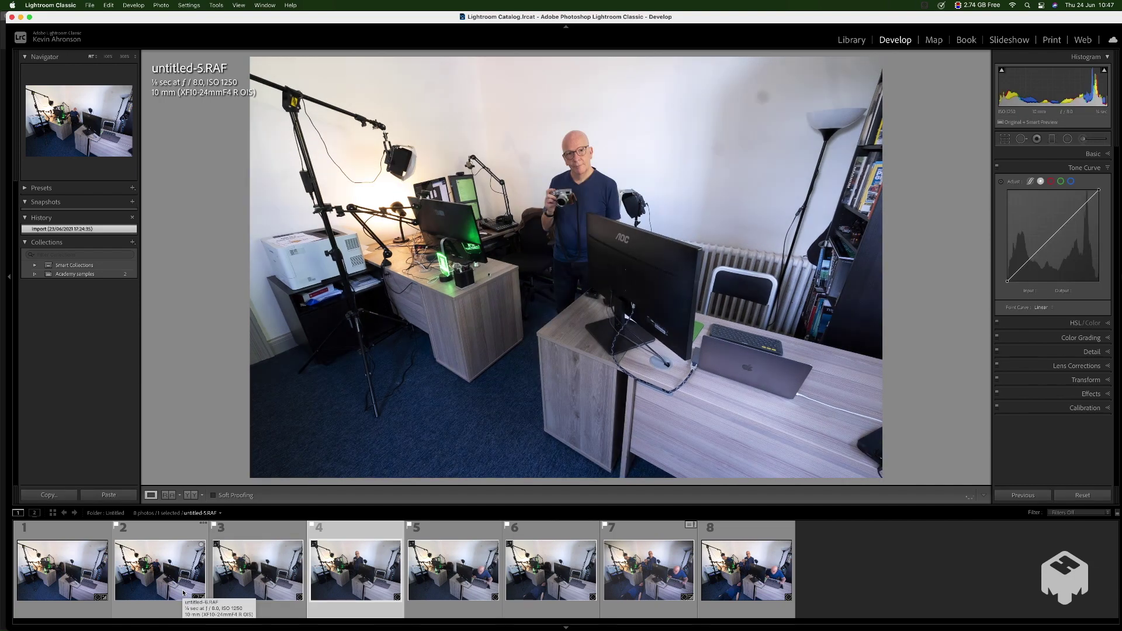
pyautogui.press('Right')
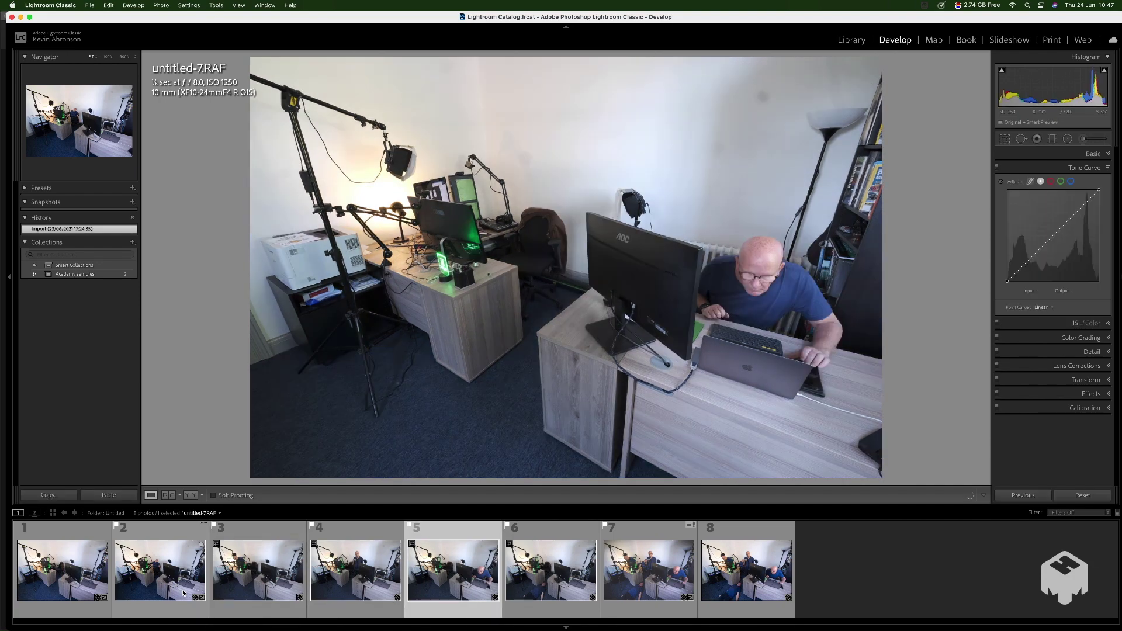
pyautogui.press('Right')
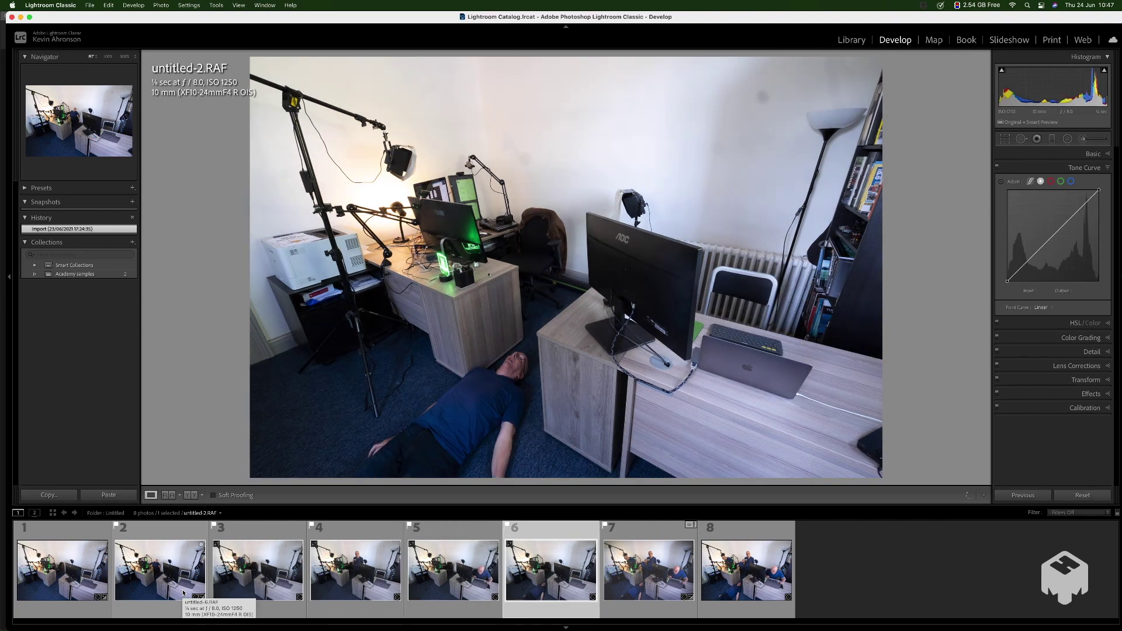
pyautogui.press('Right')
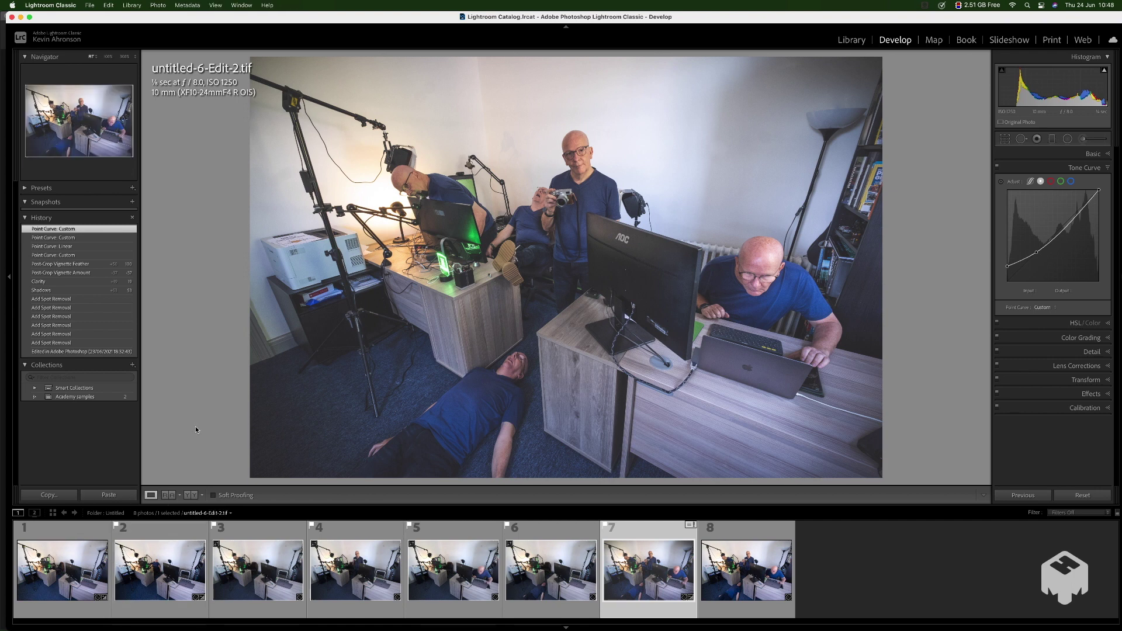
# Filter the library grid to flagged photos and remove the flag from the finished composite
pyautogui.press('g')
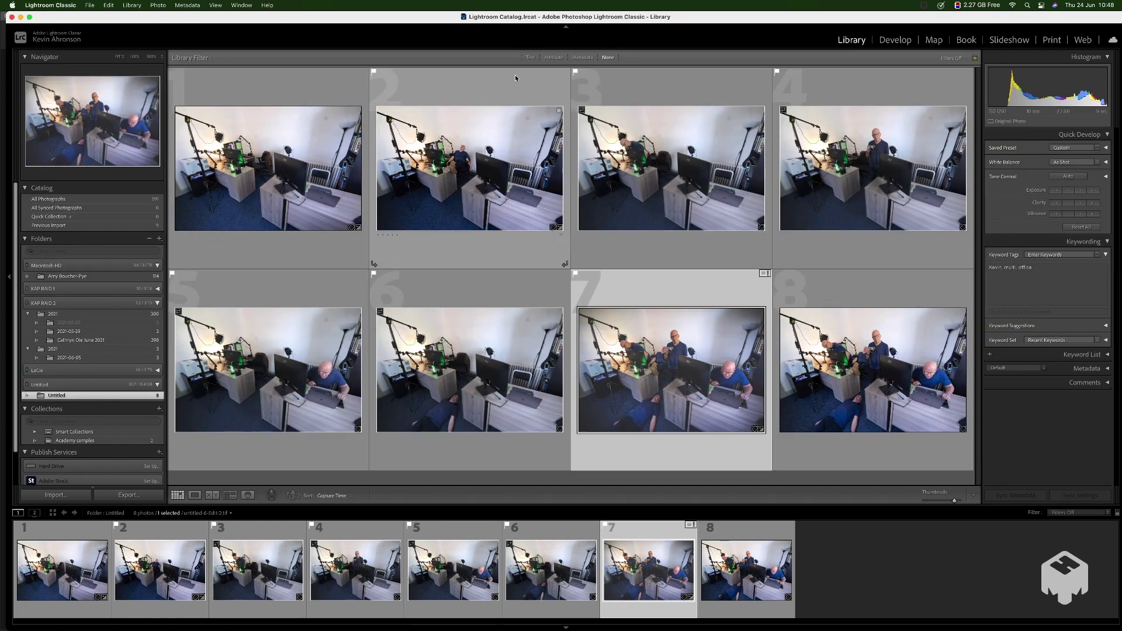
pyautogui.click(552, 58)
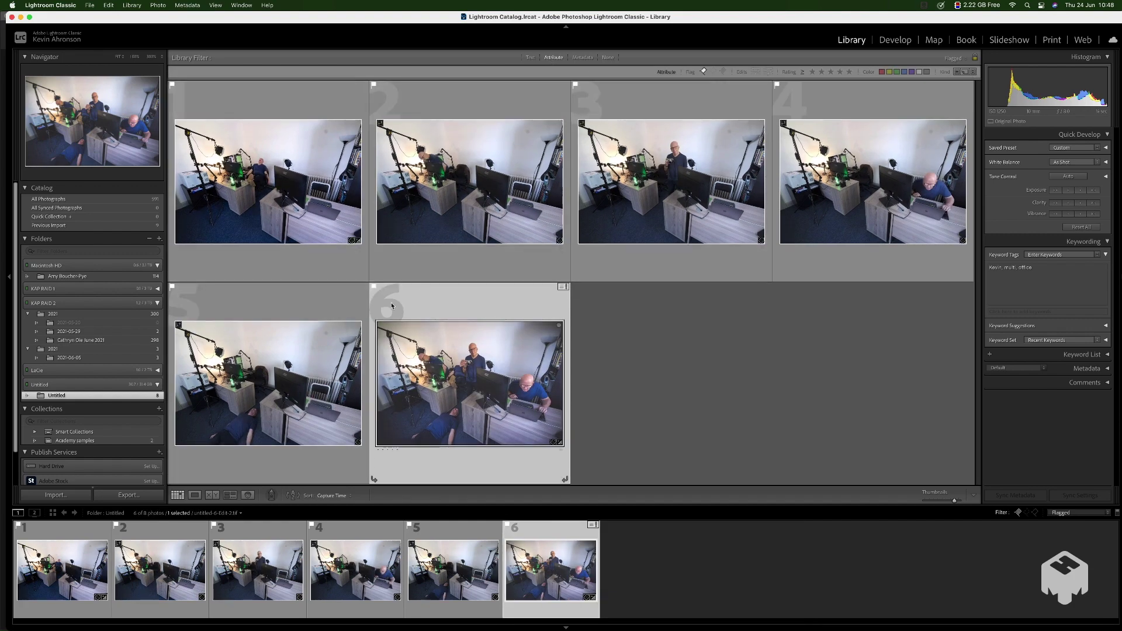
pyautogui.click(373, 288)
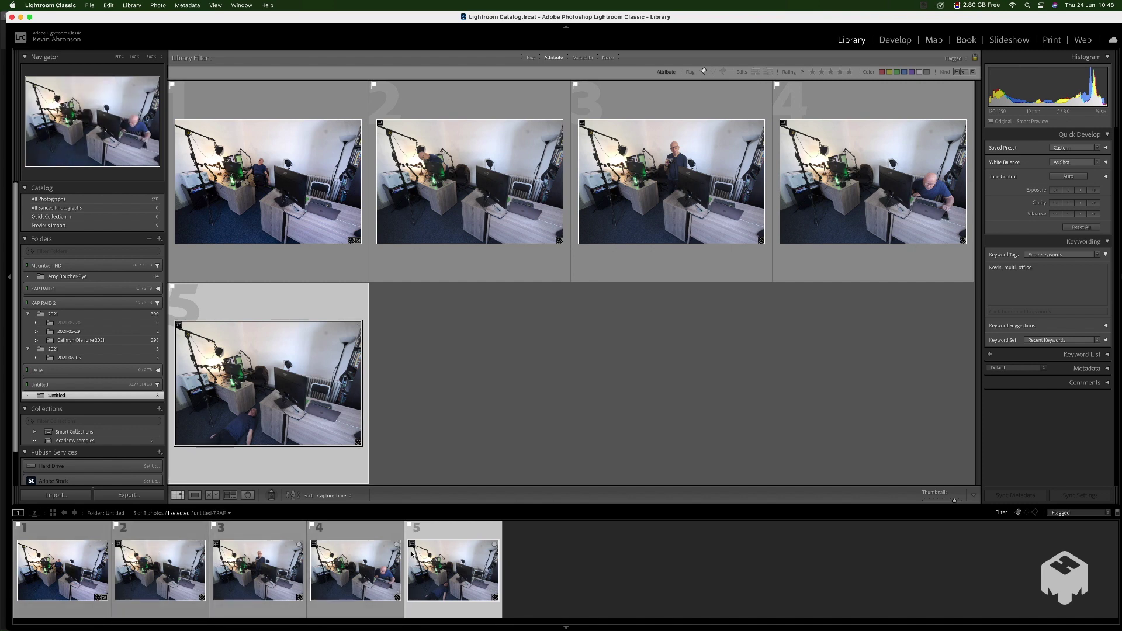
# Select all five flagged photos and open them as layers in one Photoshop document
pyautogui.click(65, 544)
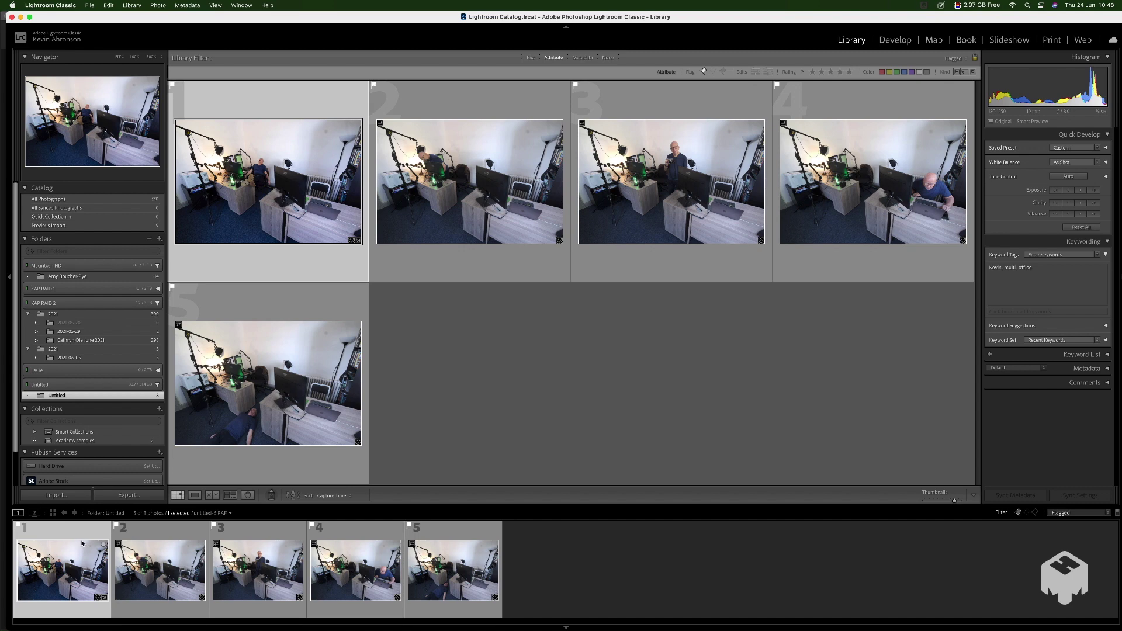
pyautogui.press('super+a')
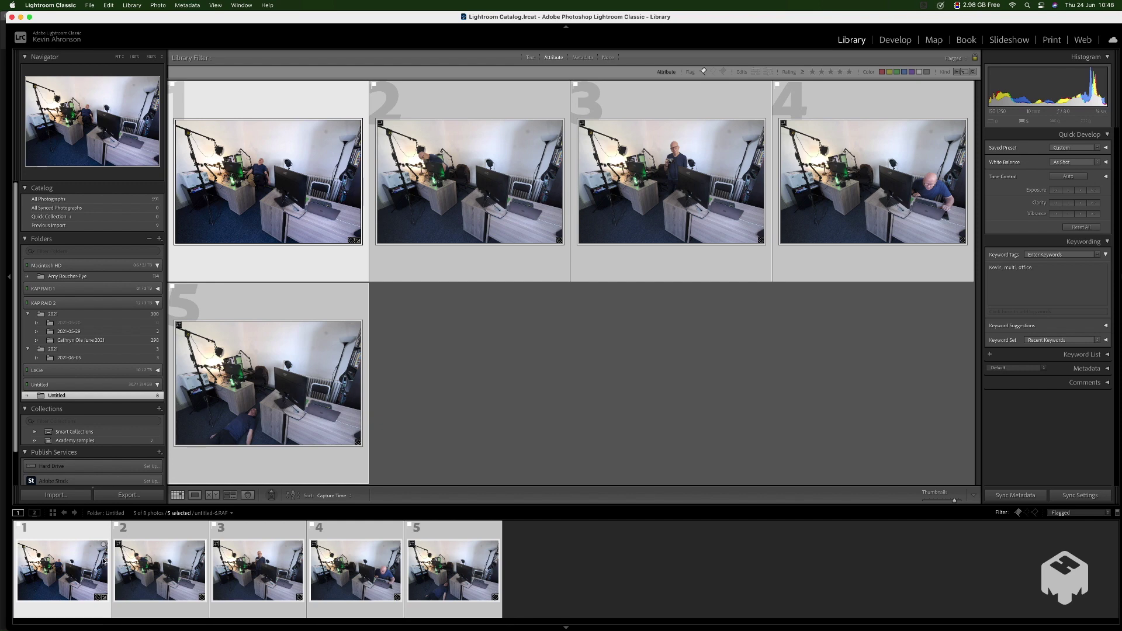
pyautogui.rightClick(269, 561)
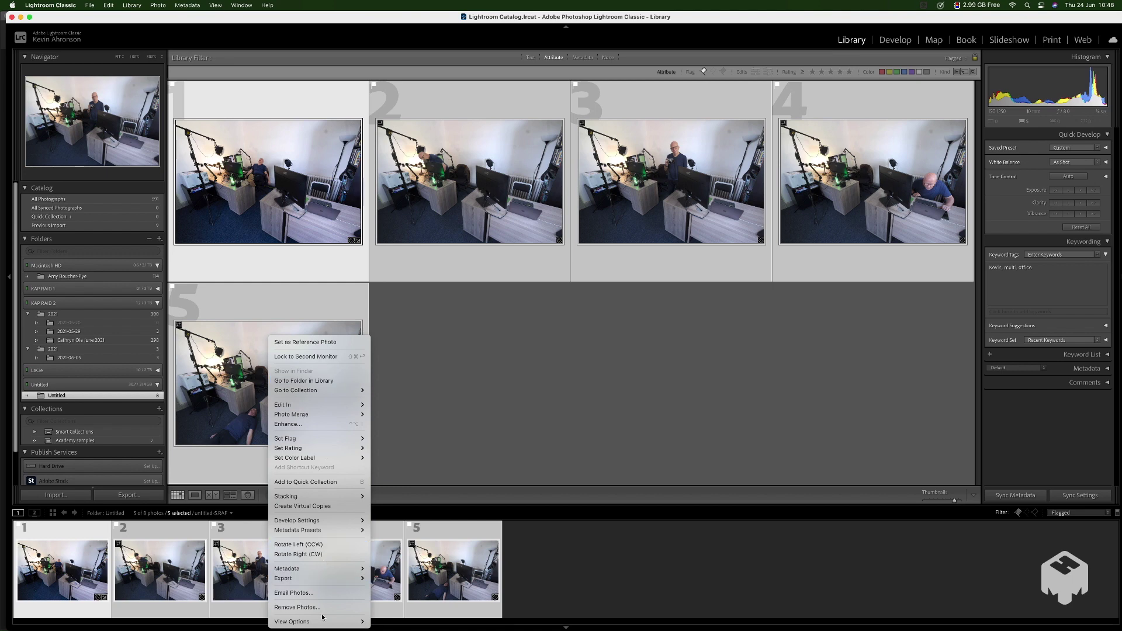
pyautogui.moveTo(316, 406)
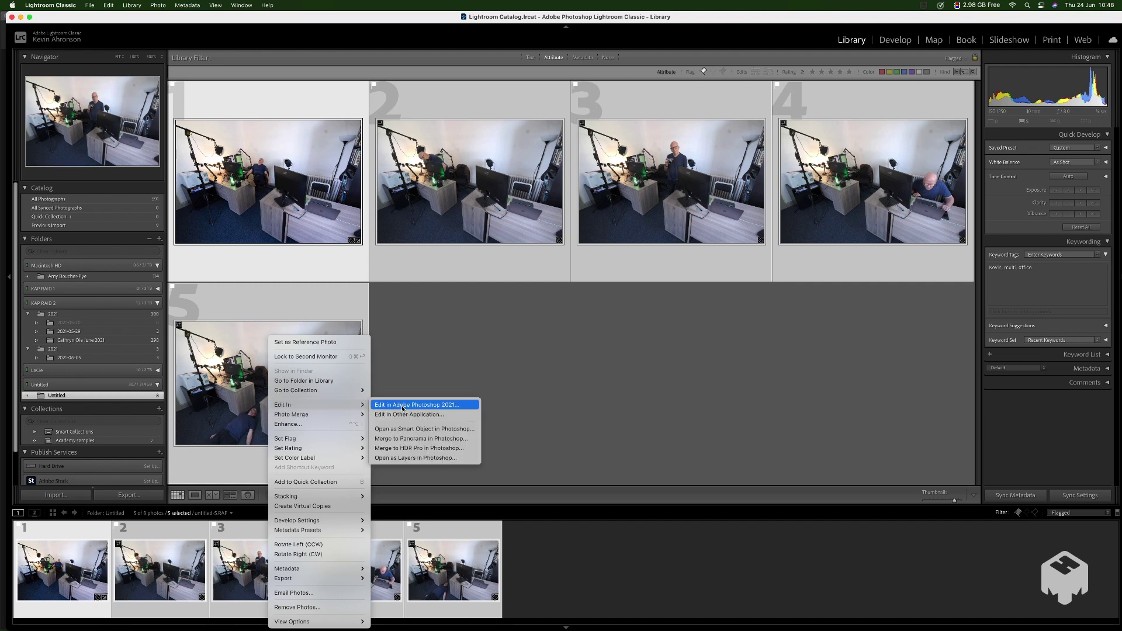
pyautogui.click(395, 459)
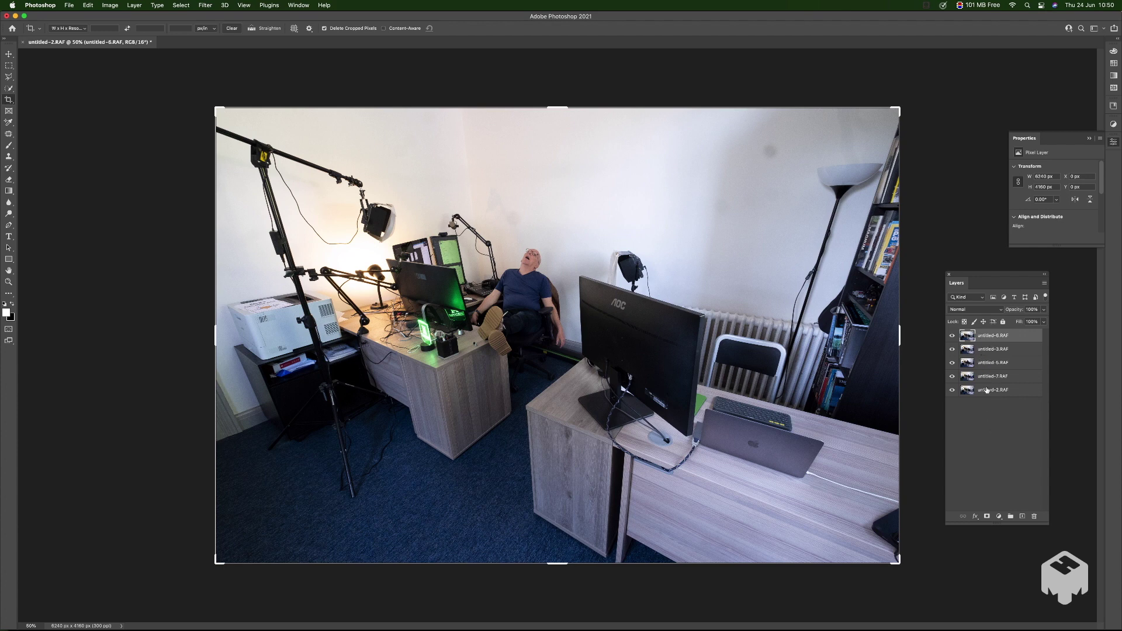
# Hide all layers, reveal them one at a time from untitled-2.RAF up to untitled-6.RAF, and hide them all again
pyautogui.moveTo(952, 336); pyautogui.dragTo(953, 401)
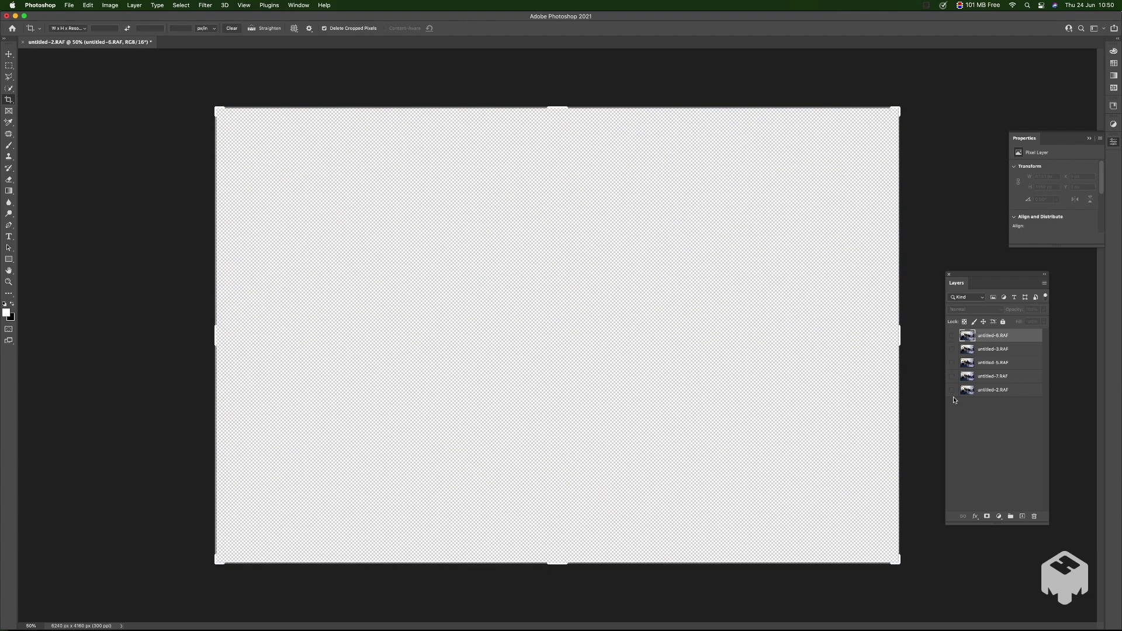
pyautogui.click(952, 389)
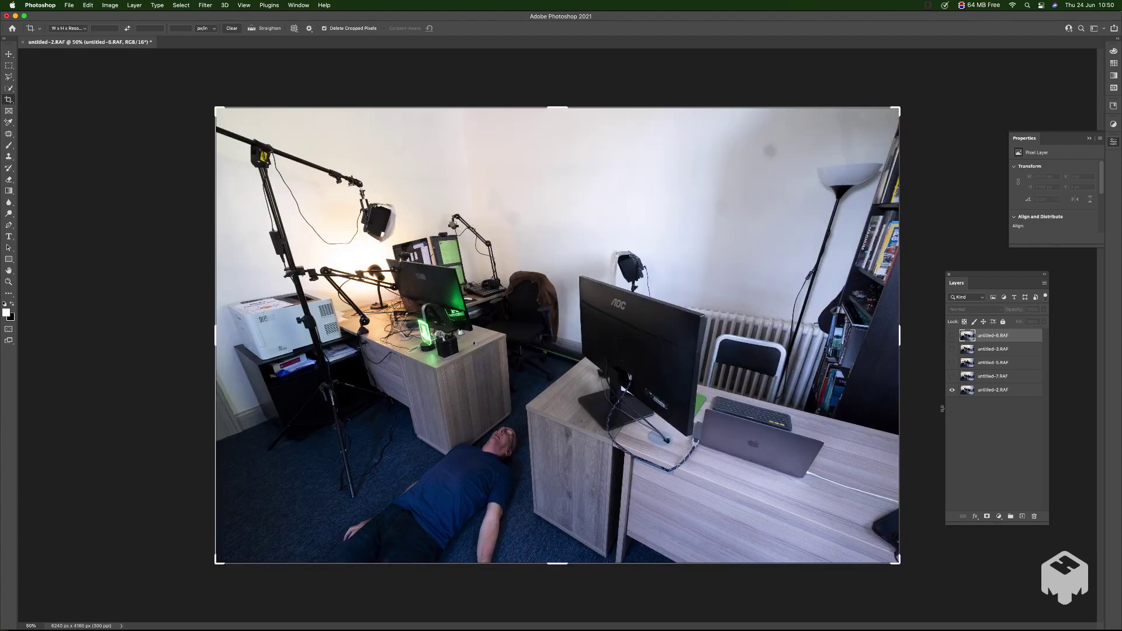
pyautogui.click(952, 377)
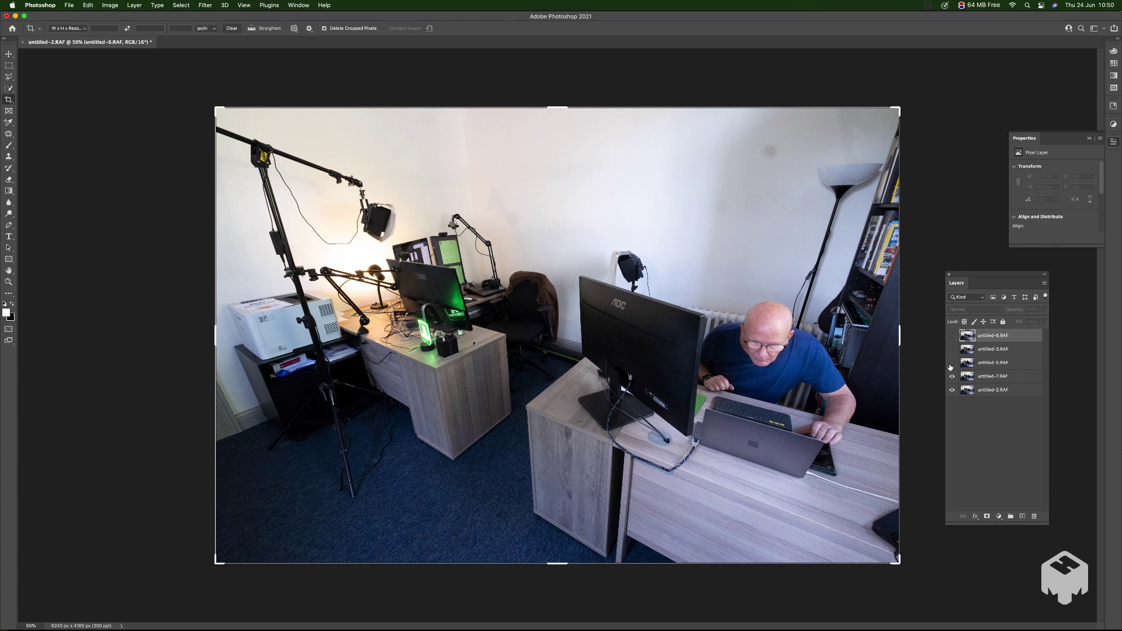
pyautogui.click(951, 363)
pyautogui.click(951, 363)
pyautogui.click(951, 363)
pyautogui.click(952, 349)
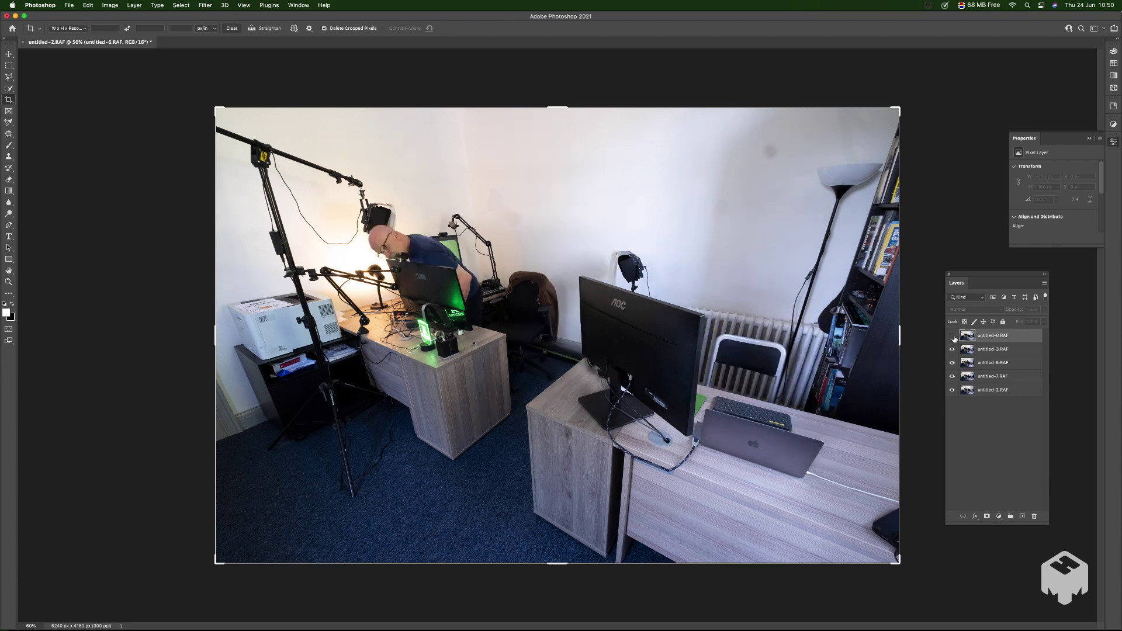
pyautogui.click(953, 336)
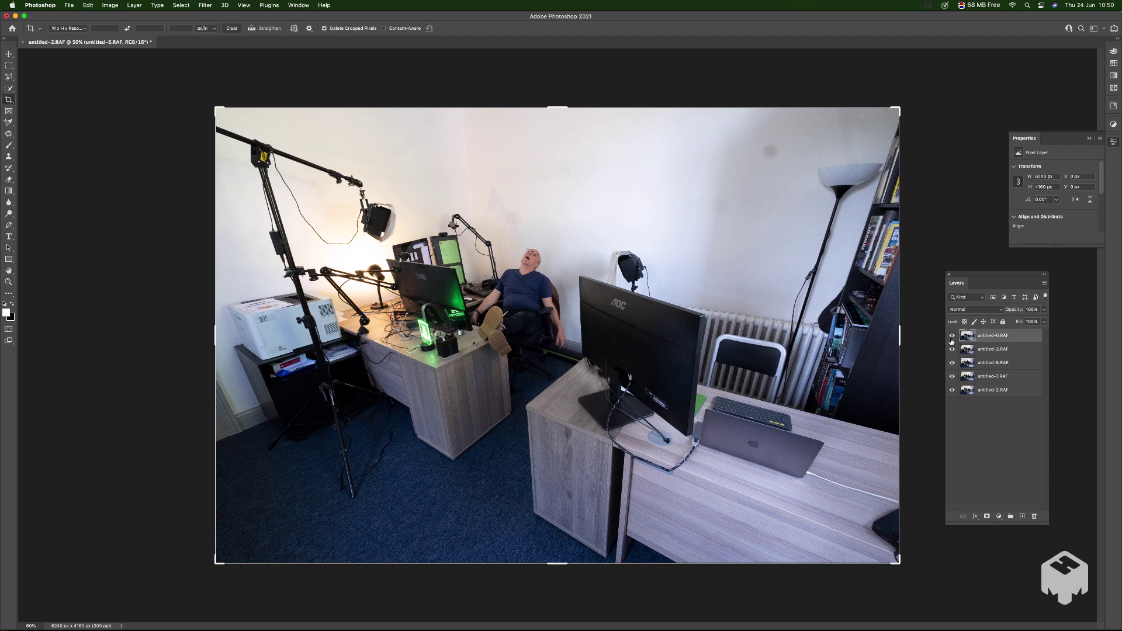
pyautogui.moveTo(951, 339); pyautogui.dragTo(952, 390)
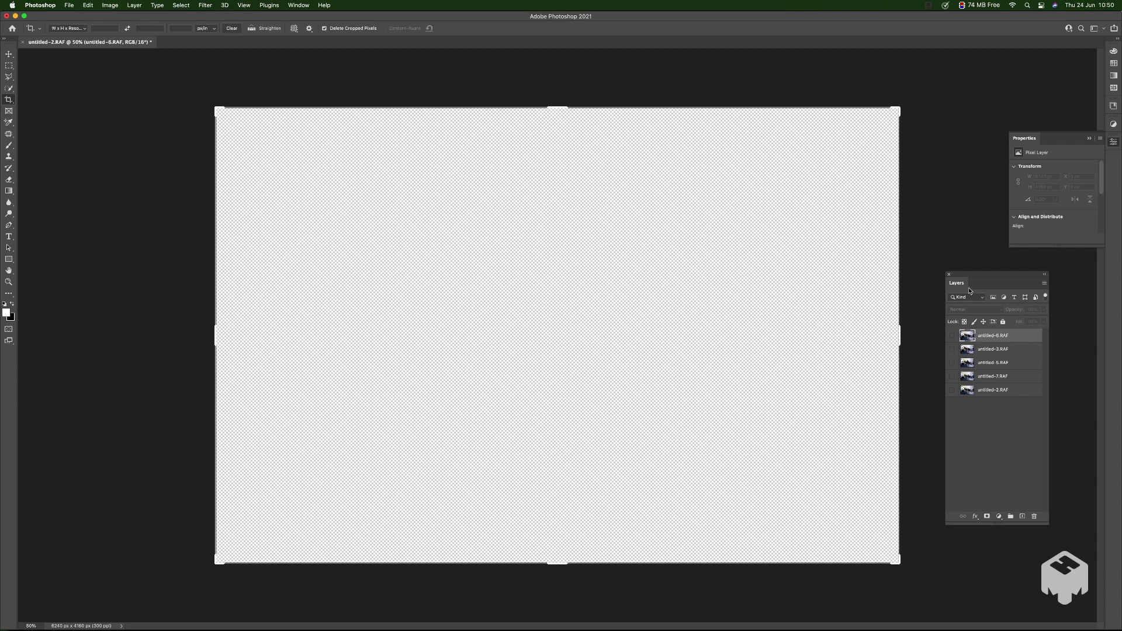
# Collapse the Properties panel, move the Layers panel higher in the workspace and enlarge it
pyautogui.click(299, 7)
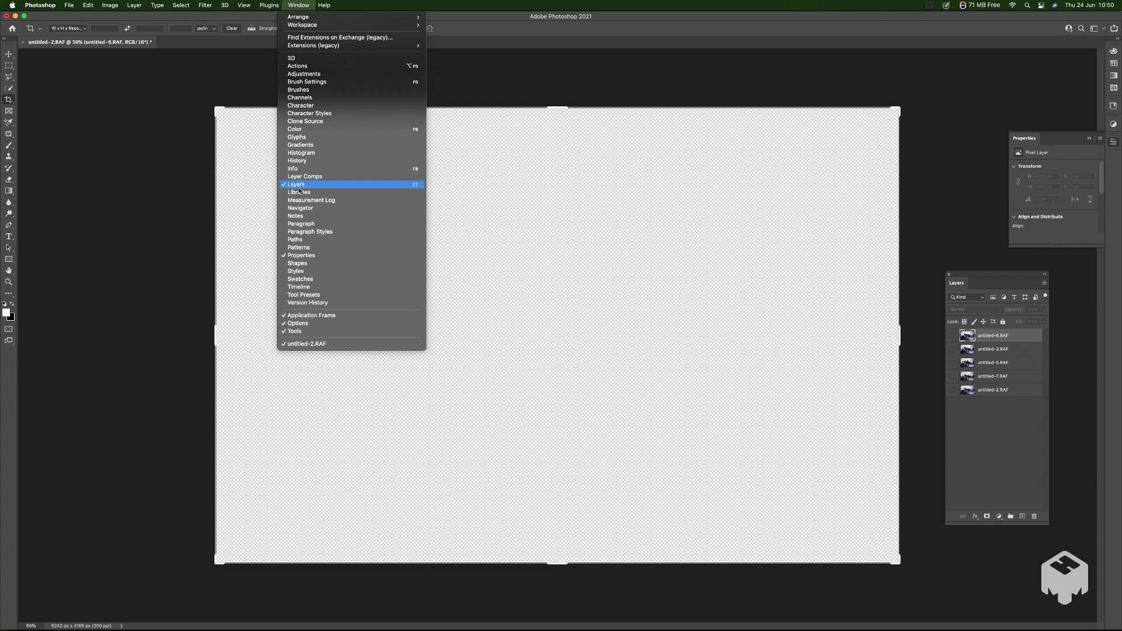
pyautogui.click(935, 282)
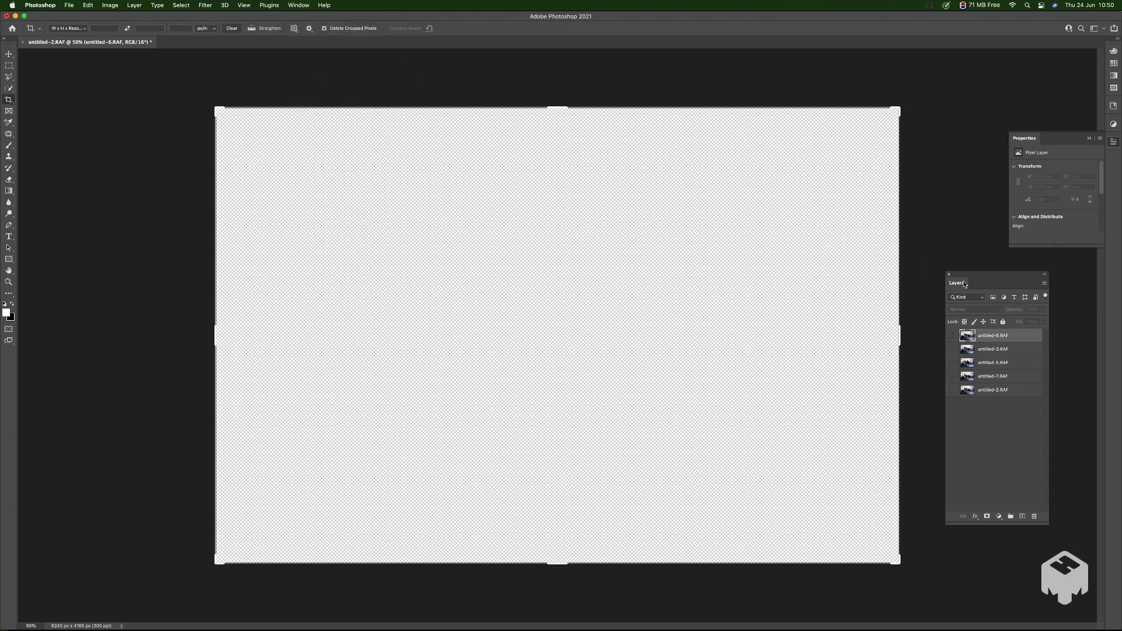
pyautogui.moveTo(982, 282); pyautogui.dragTo(955, 251)
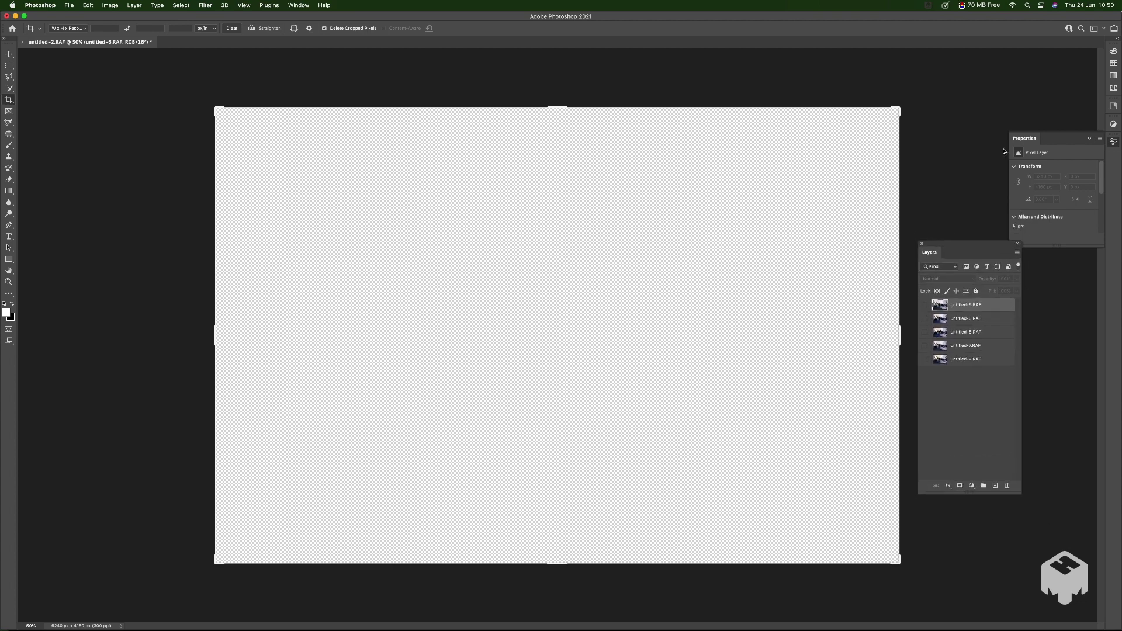
pyautogui.click(1095, 141)
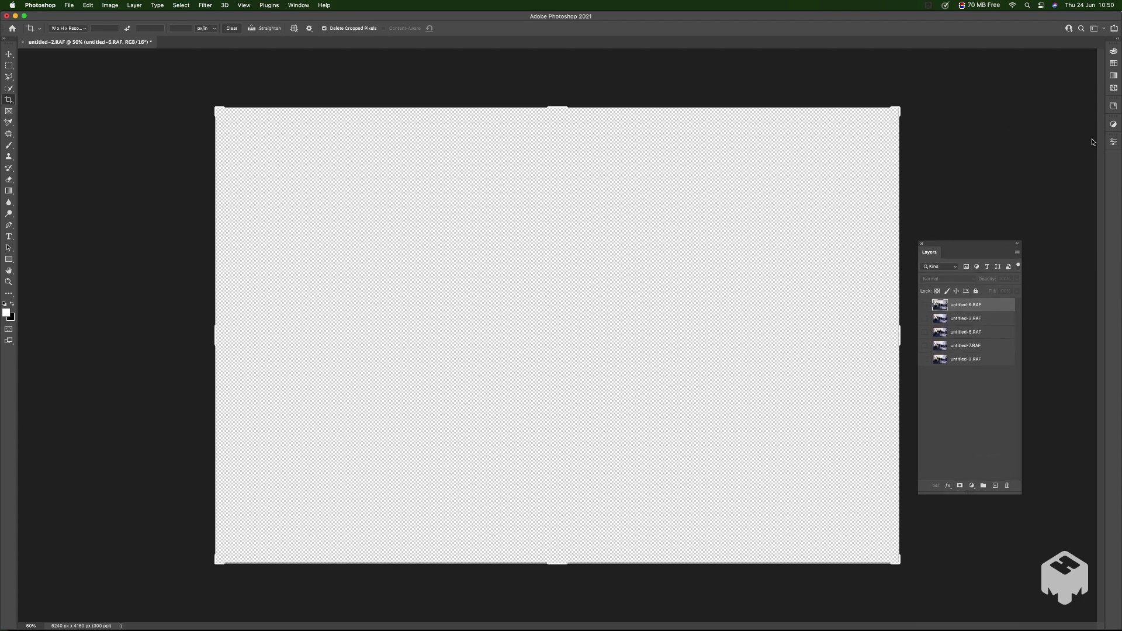
pyautogui.moveTo(989, 246); pyautogui.dragTo(1008, 115)
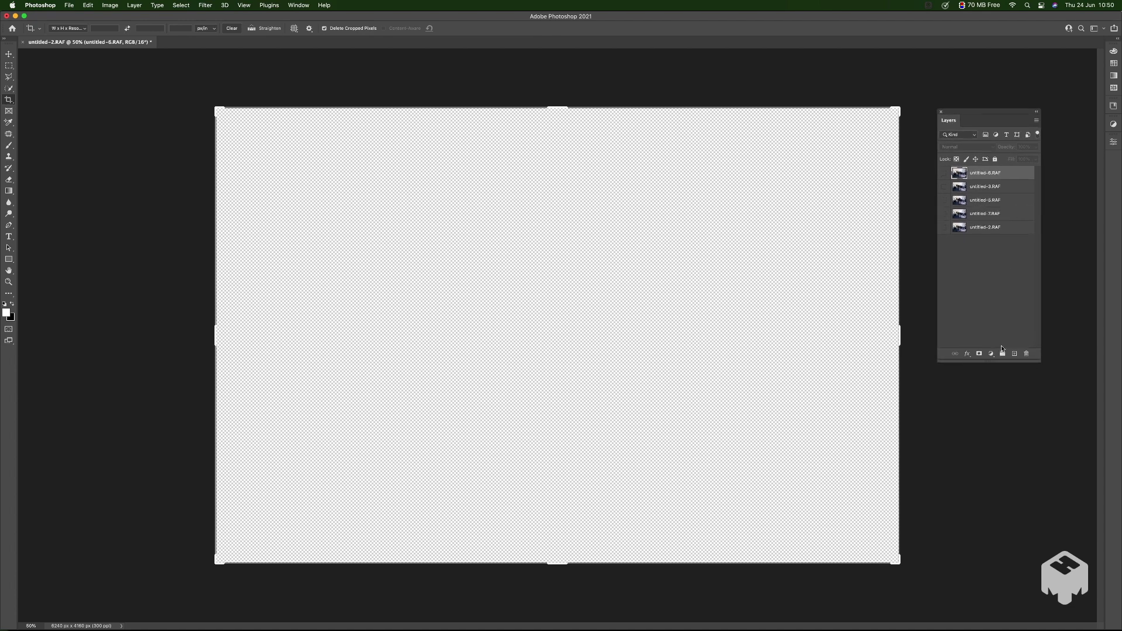
pyautogui.moveTo(1038, 361); pyautogui.dragTo(1070, 455)
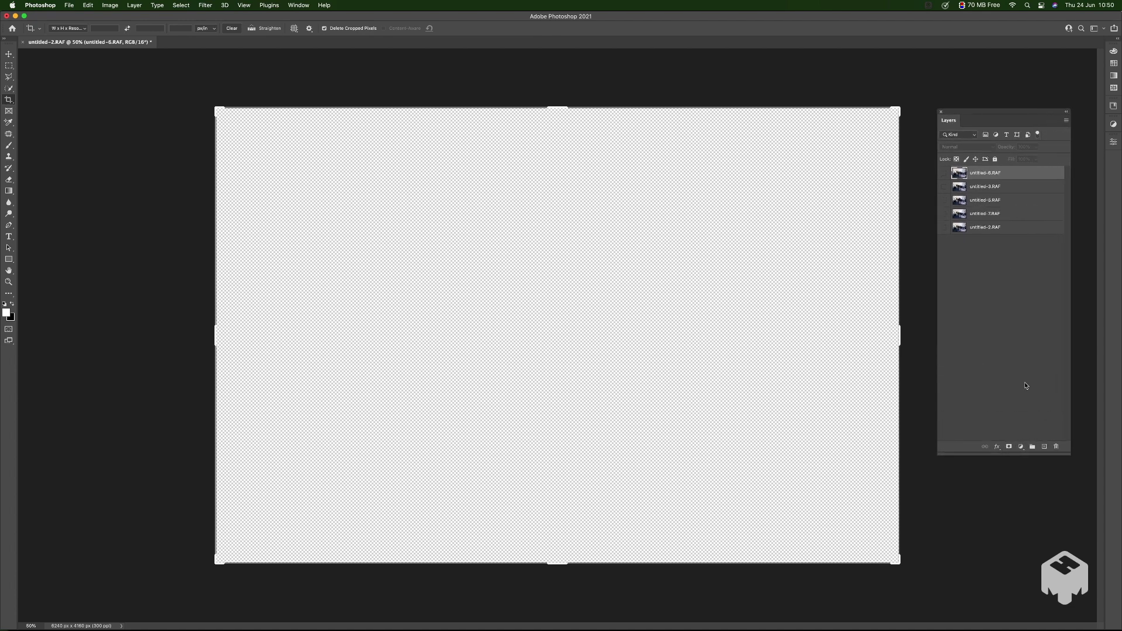
# Reveal the hidden layers in turn from untitled-2.RAF upward to check which pose each one contains
pyautogui.click(944, 229)
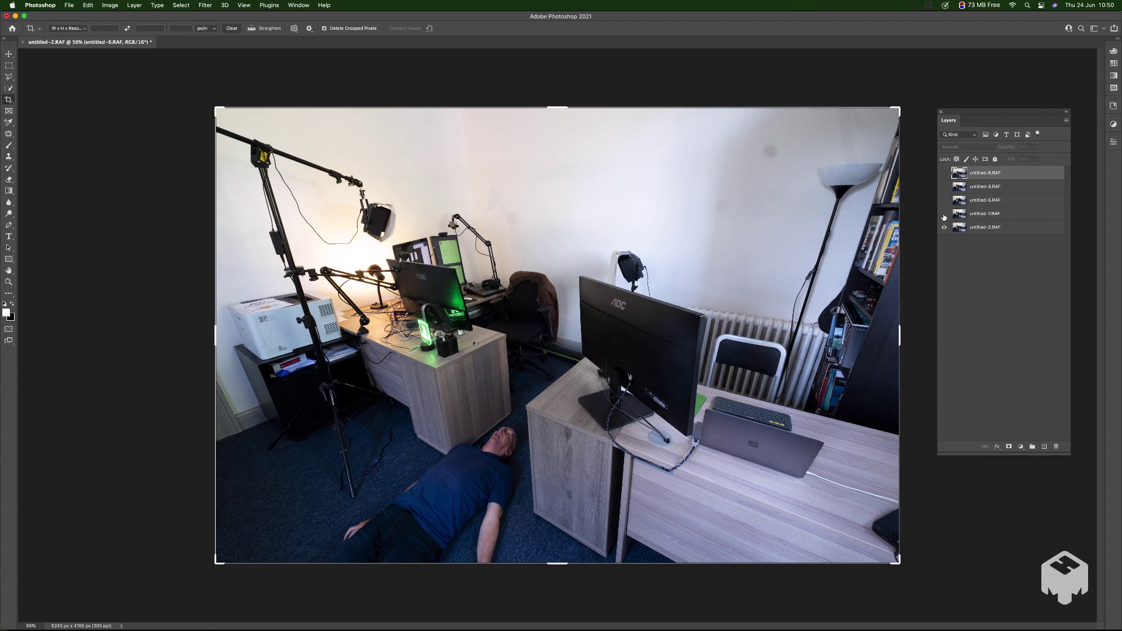
pyautogui.click(944, 214)
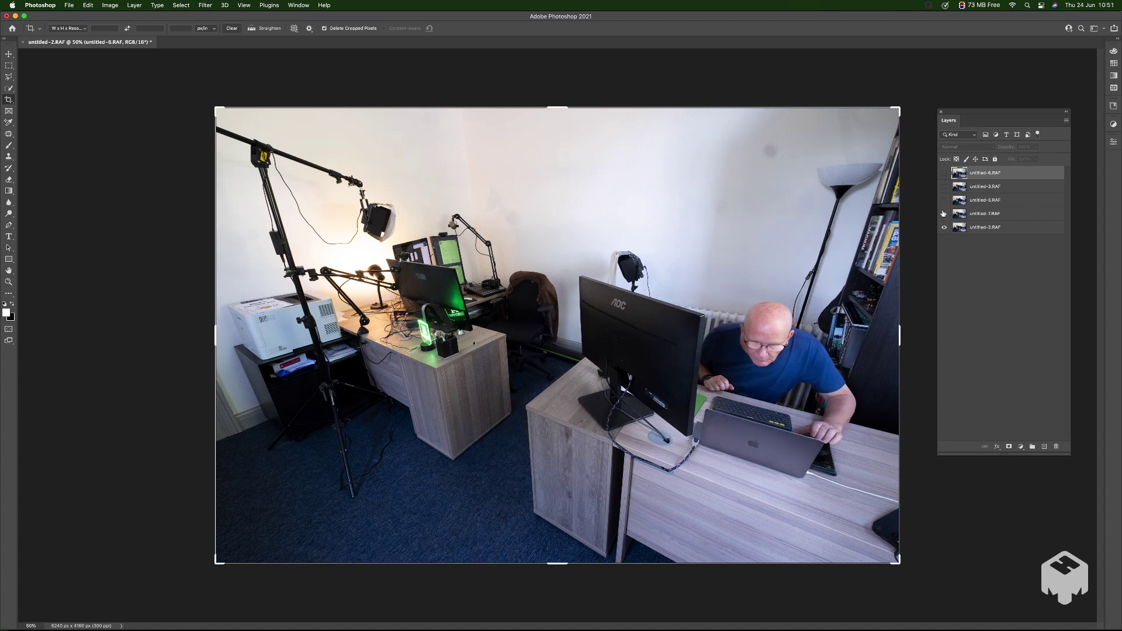
pyautogui.click(944, 200)
pyautogui.click(944, 187)
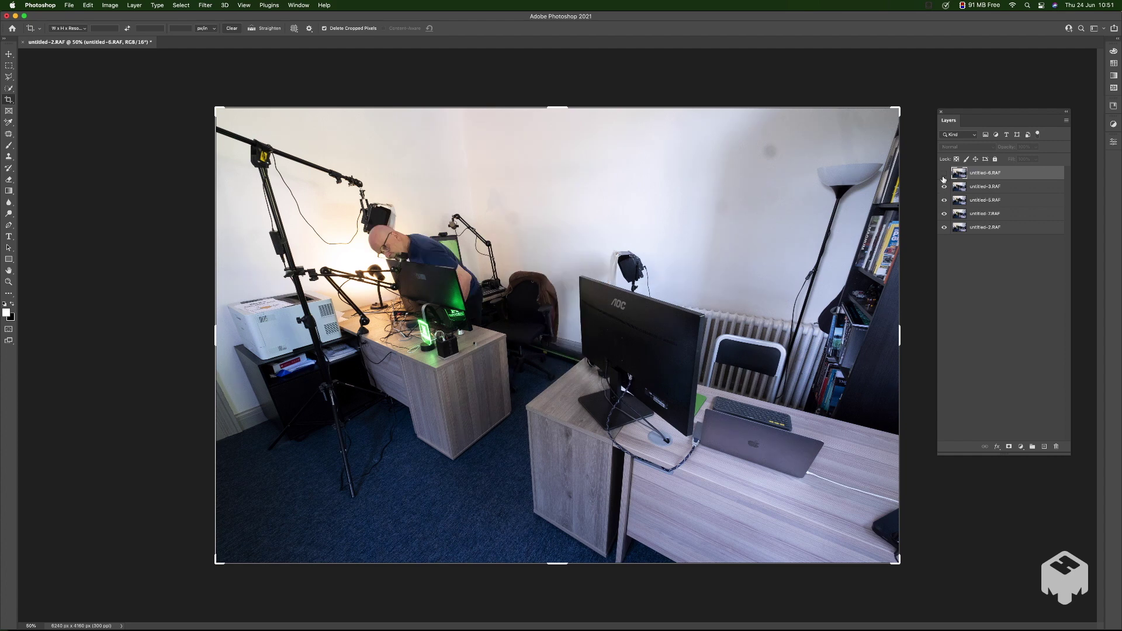
# Show only the untitled-2.RAF layer with the man lying down and rename it "on floor"
pyautogui.keyDown('alt'); pyautogui.click(944, 228); pyautogui.keyUp('alt')
pyautogui.click(990, 227)
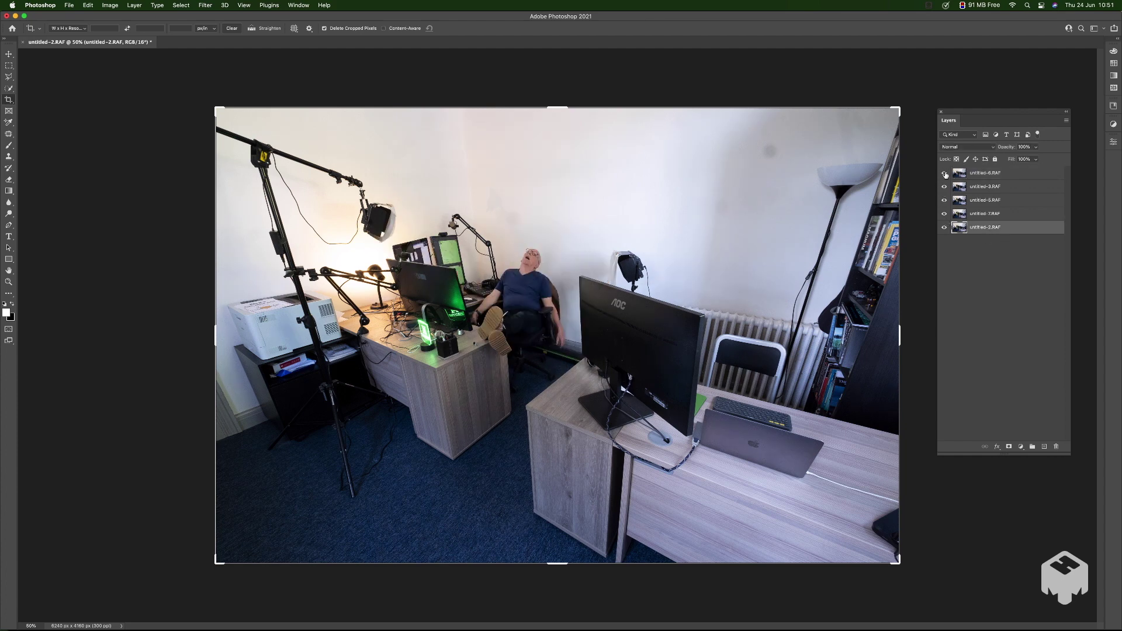
pyautogui.doubleClick(984, 229)
pyautogui.write('c')
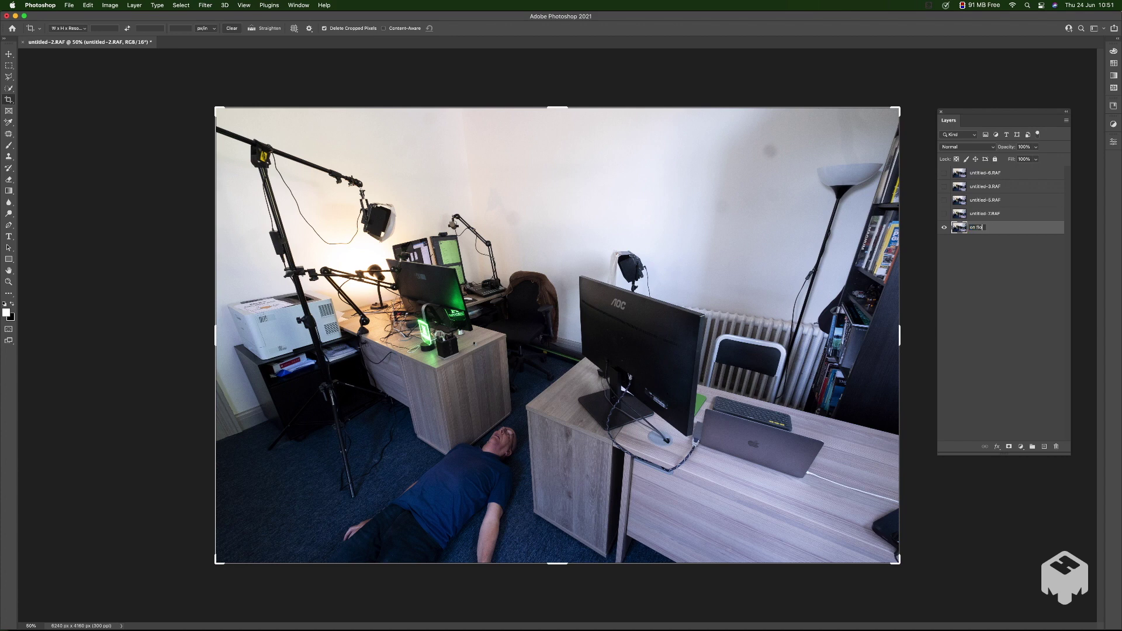
pyautogui.press('Return')
# Show the untitled-7.RAF layer and rename it with the desk owner's first name followed by "desk"
pyautogui.click(944, 214)
pyautogui.click(985, 214)
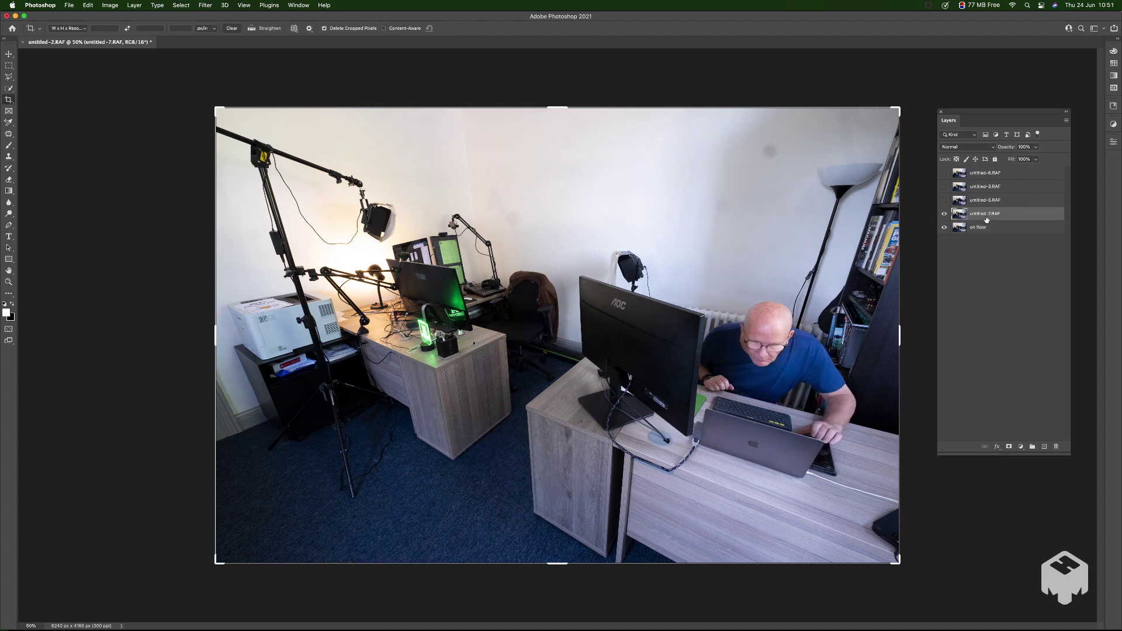
pyautogui.doubleClick(985, 214)
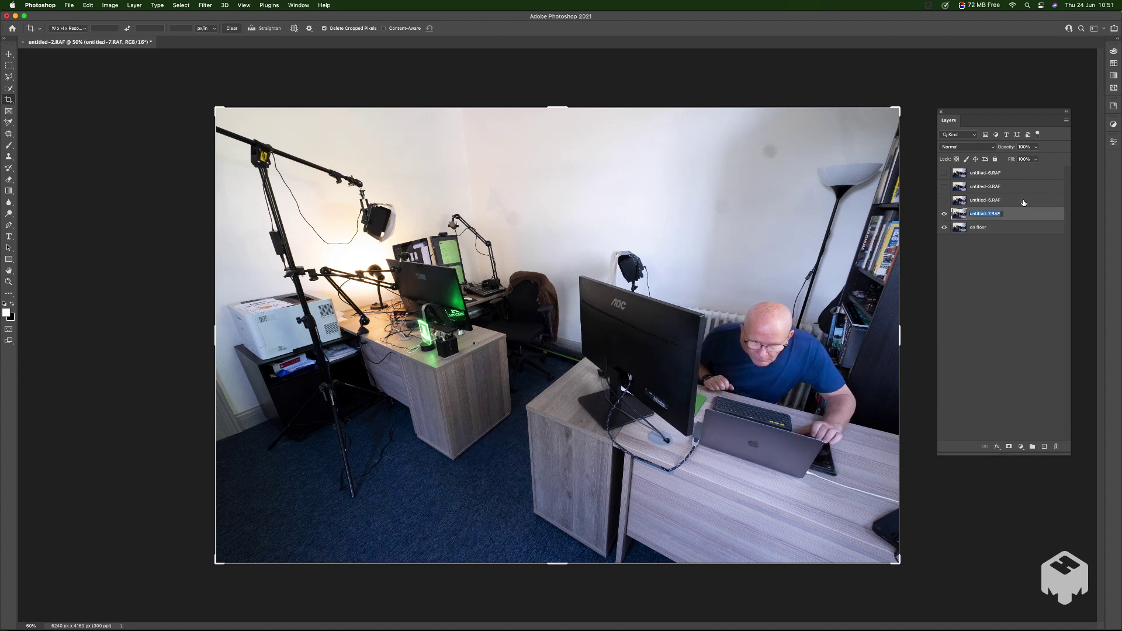
pyautogui.write("linda's desk")
pyautogui.press('Return')
# Show the untitled-5.RAF layer and rename it "With camera"
pyautogui.click(943, 200)
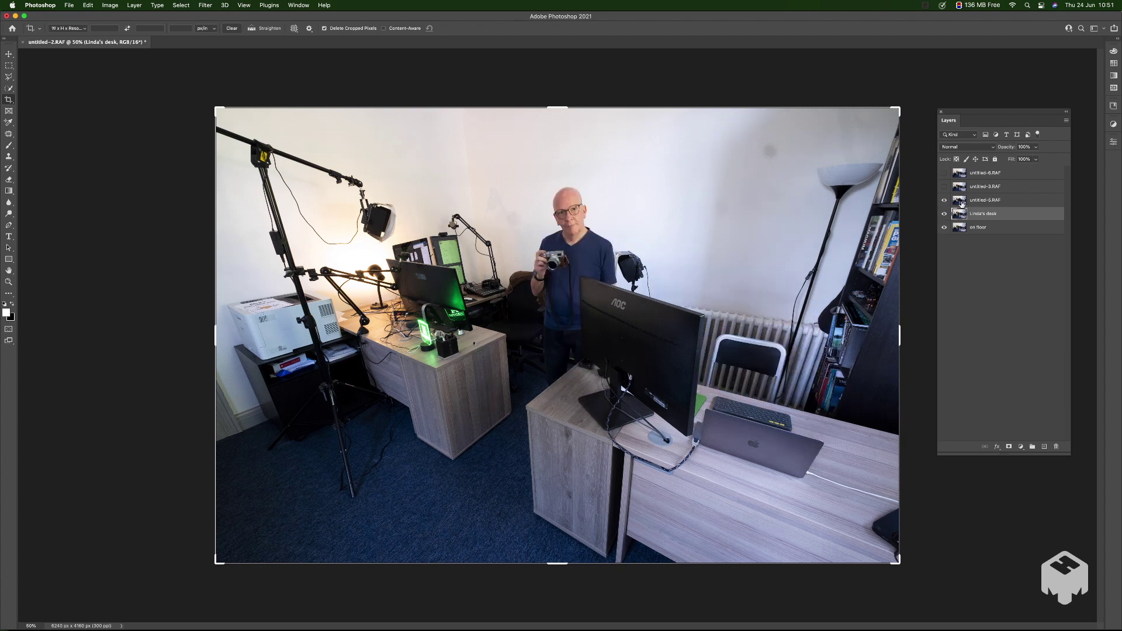
pyautogui.doubleClick(979, 201)
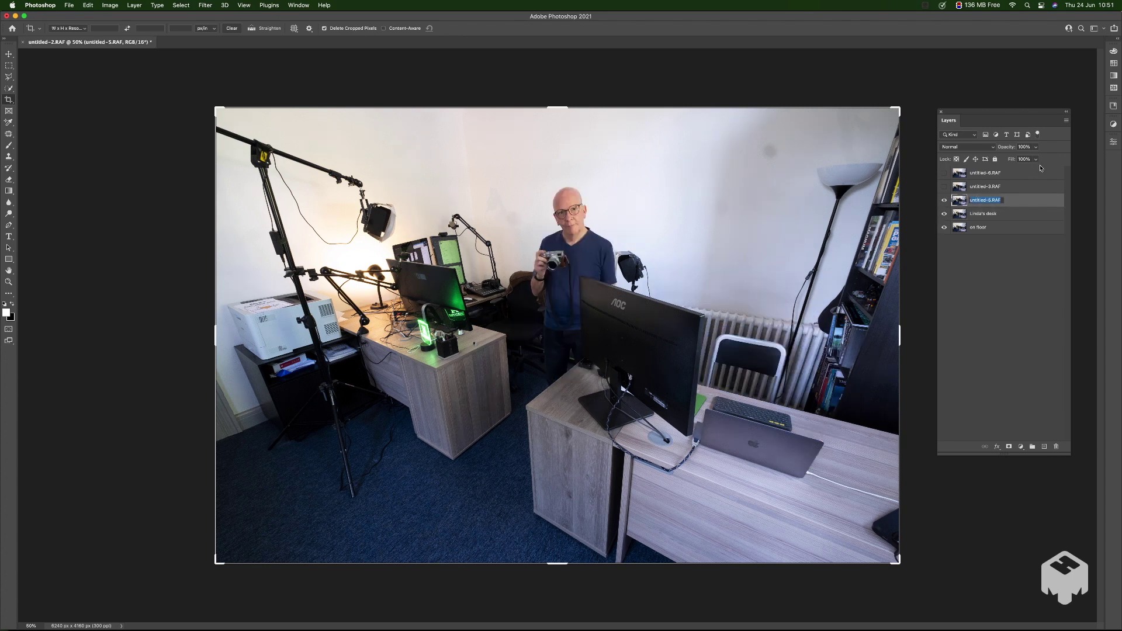
pyautogui.write('With camera')
pyautogui.press('Return')
# Show the untitled-3.RAF layer and rename it "Leaning"
pyautogui.click(944, 186)
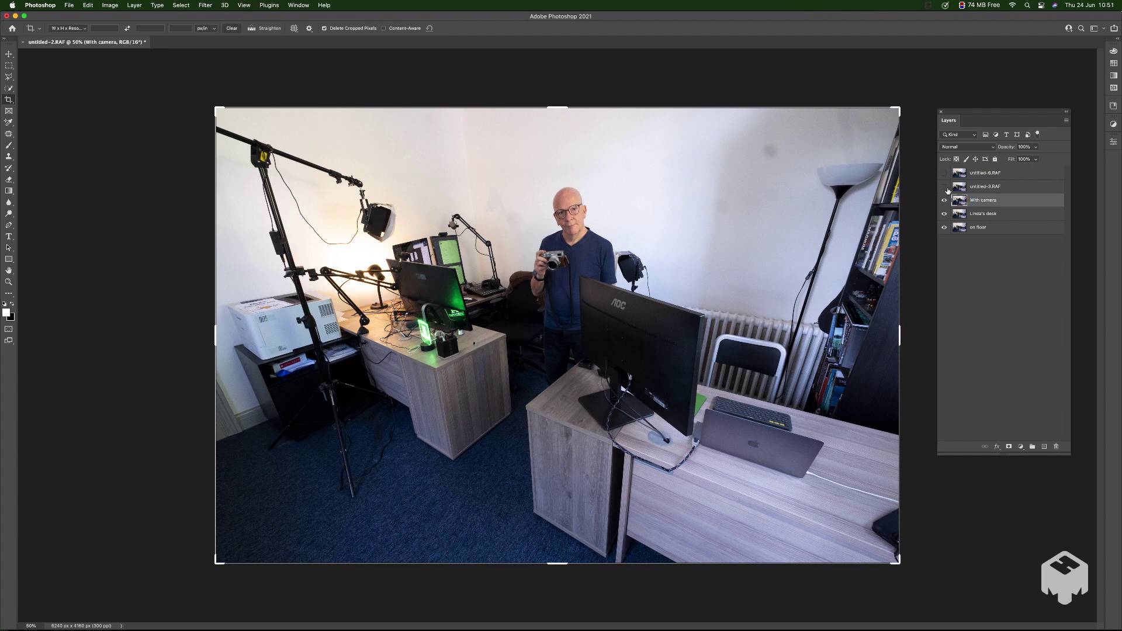
pyautogui.doubleClick(984, 186)
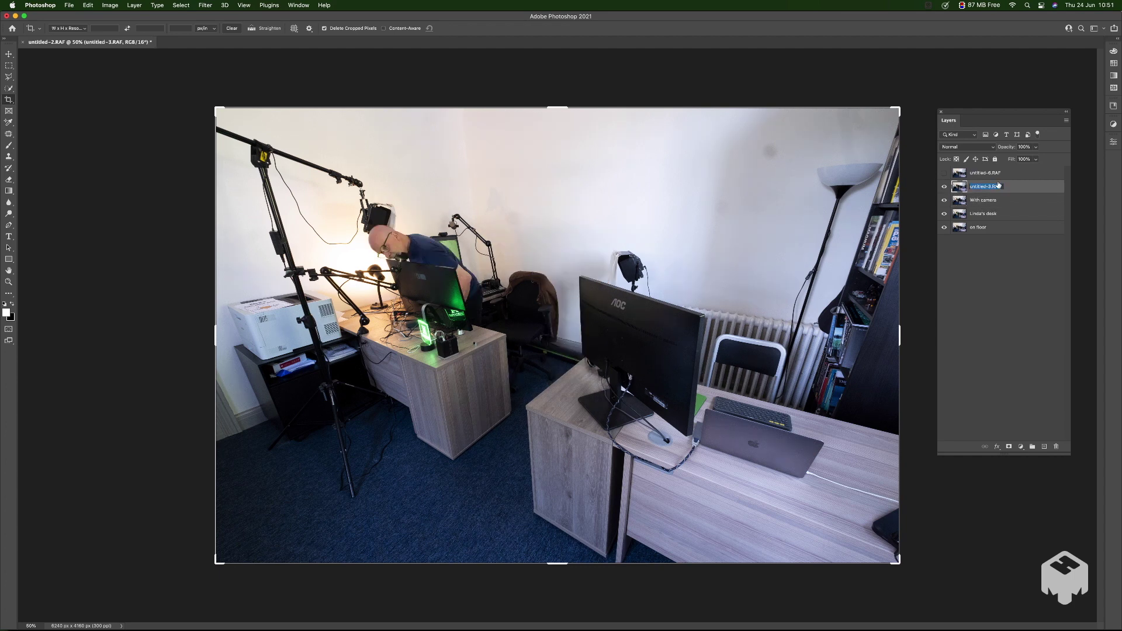
pyautogui.write('Leaning')
pyautogui.press('Return')
# Show the untitled-6.RAF layer and rename it "Lounging"
pyautogui.click(944, 173)
pyautogui.doubleClick(990, 173)
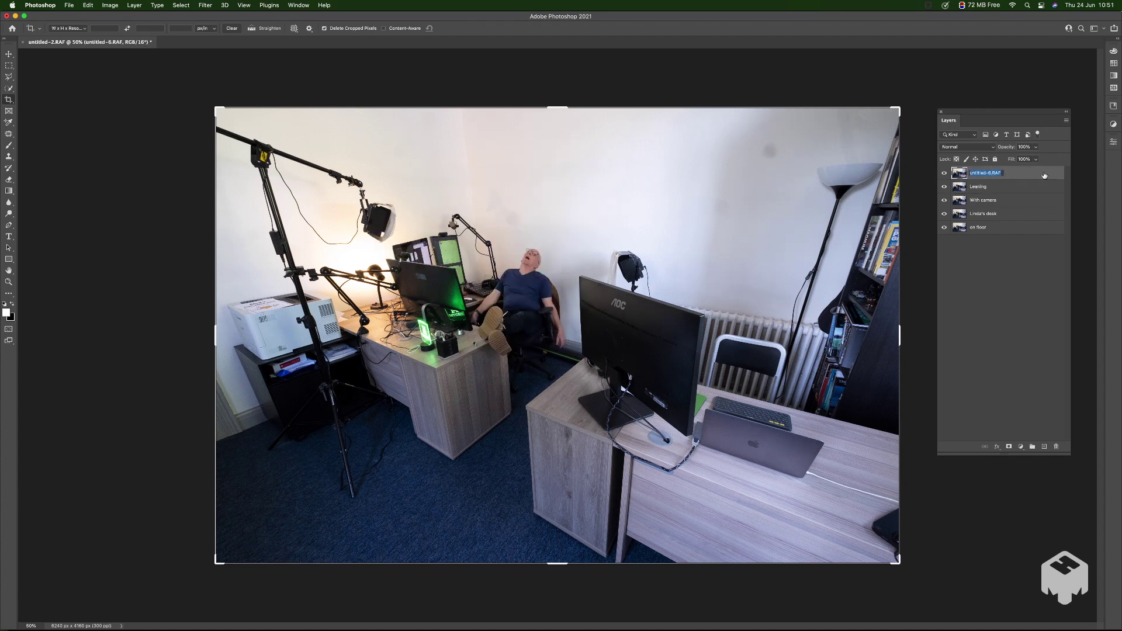
pyautogui.write('Lounging')
pyautogui.press('Return')
# Hide the Lounging, Leaning and With camera layers and add a black layer mask to the desk layer
pyautogui.moveTo(944, 173); pyautogui.dragTo(944, 201)
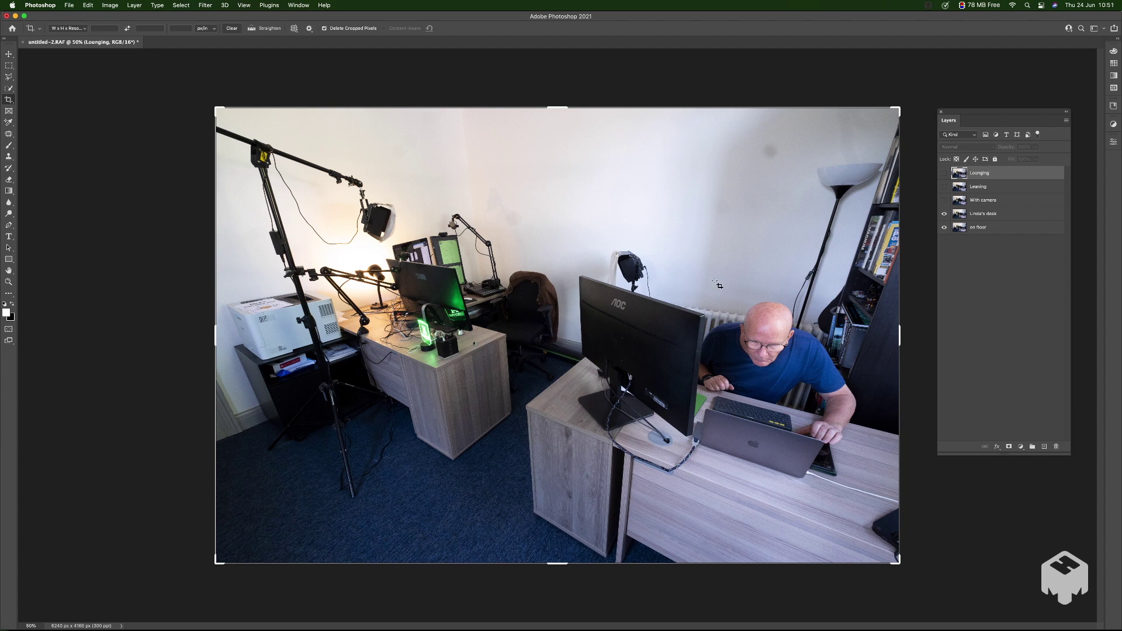
pyautogui.click(944, 215)
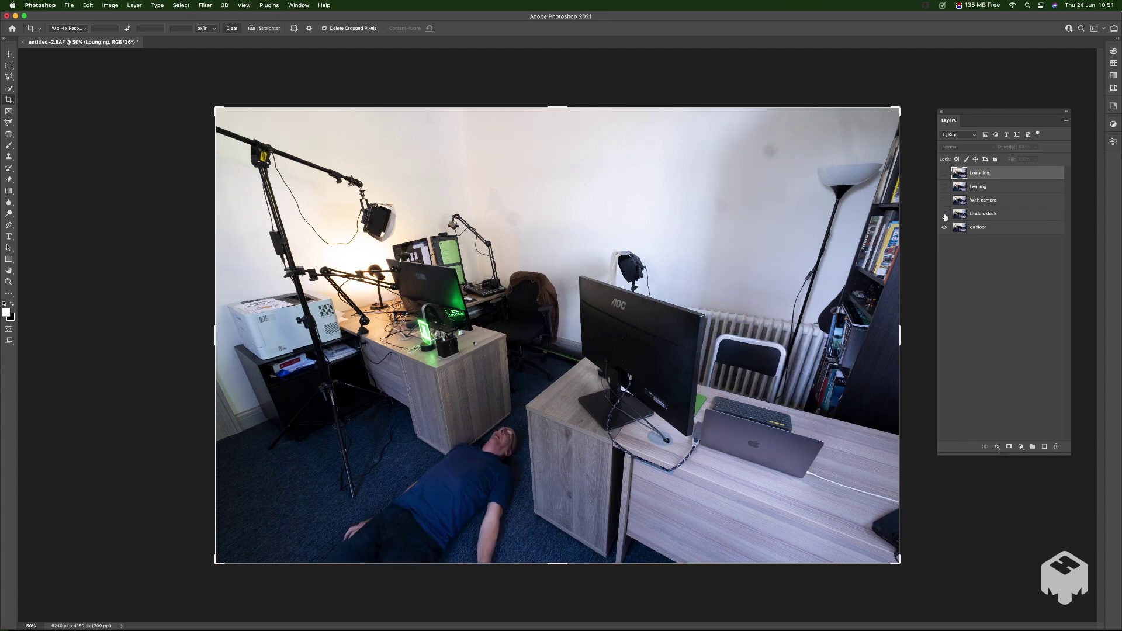
pyautogui.click(944, 214)
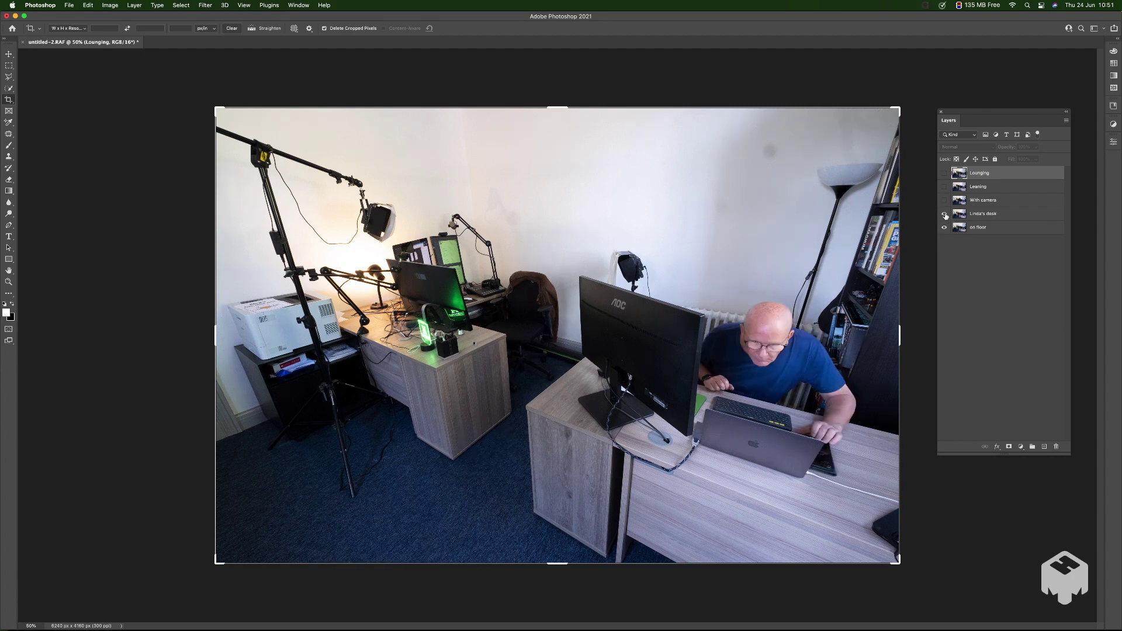
pyautogui.click(982, 219)
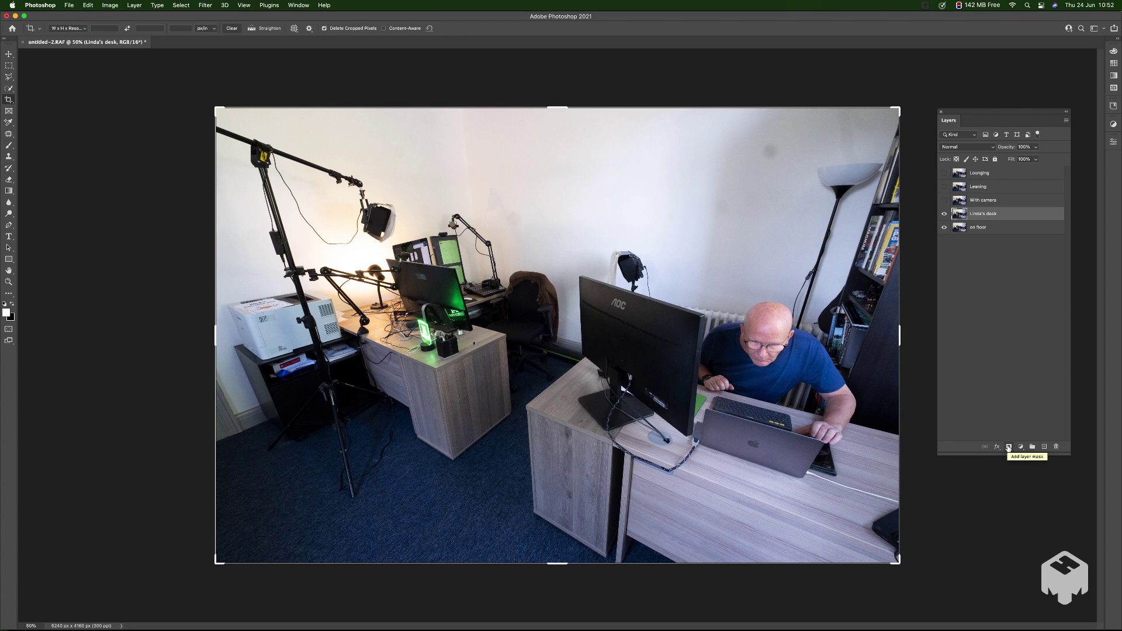
pyautogui.keyDown('alt'); pyautogui.click(1008, 447); pyautogui.keyUp('alt')
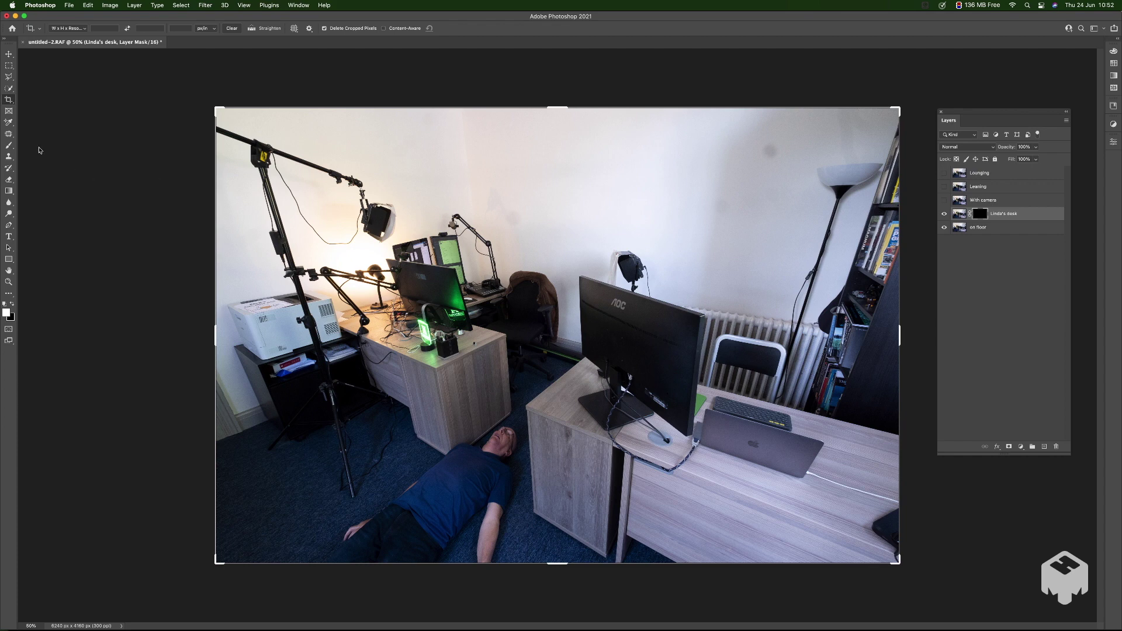
# Set up the Brush tool with white as the foreground colour and a size of 500 px
pyautogui.click(10, 147)
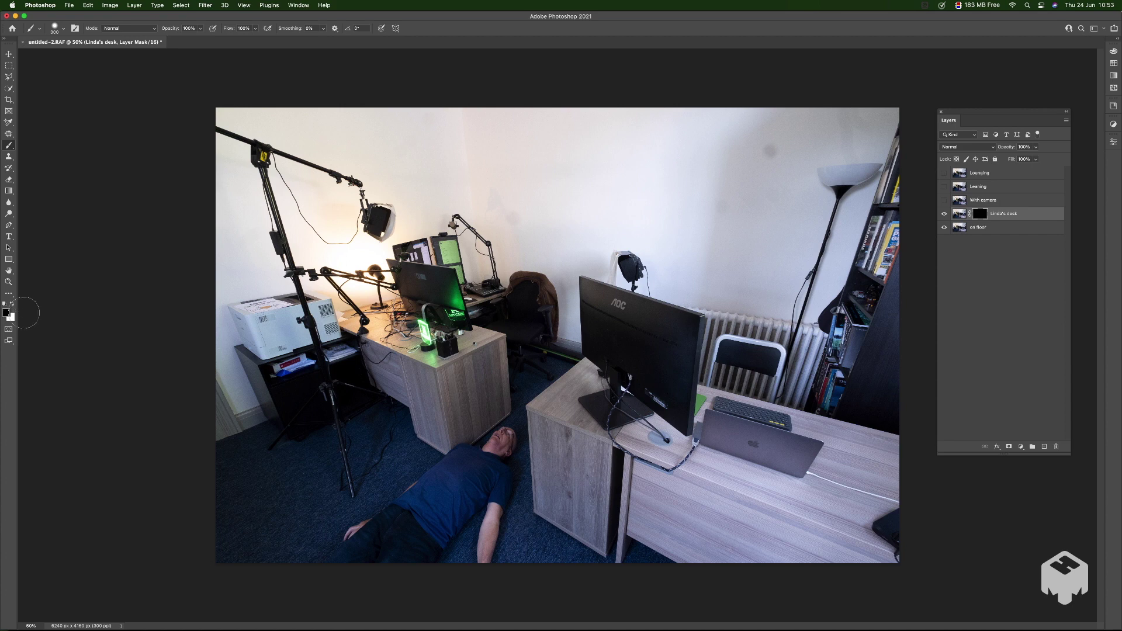
pyautogui.press('x')
pyautogui.press(']')
pyautogui.press(']')
pyautogui.press(']')
pyautogui.press(']')
pyautogui.press('[')
pyautogui.press('[')
pyautogui.press('[')
pyautogui.press('[')
pyautogui.press('[')
pyautogui.press('[')
pyautogui.press(']')
pyautogui.press(']')
# Paint white on the desk layer's mask to reveal the man working at the laptop
pyautogui.doubleClick(960, 217)
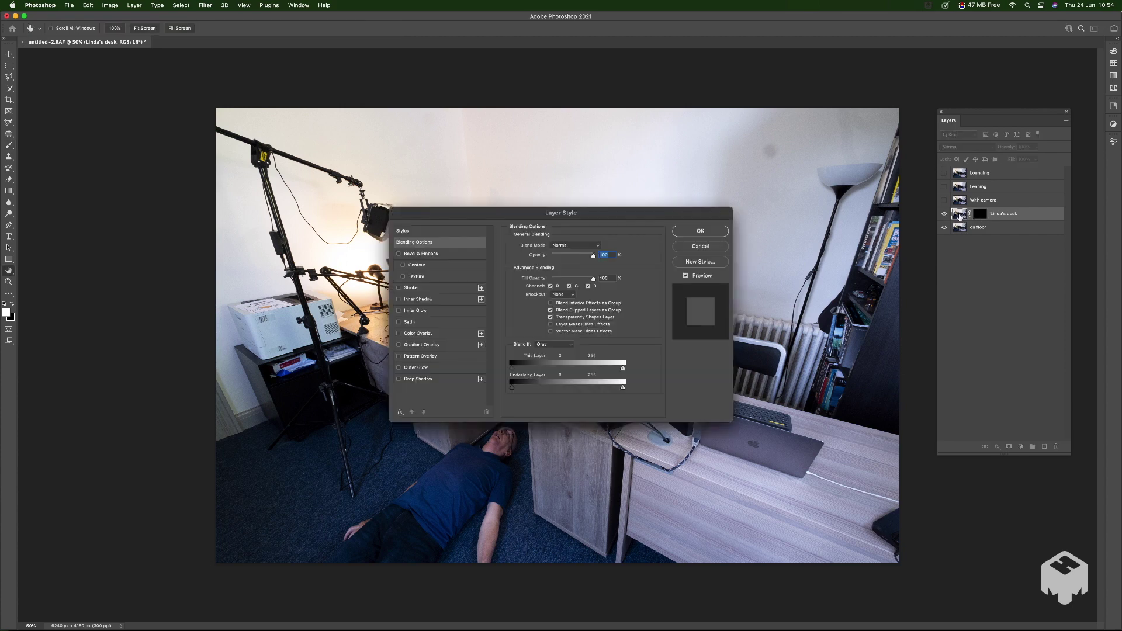
pyautogui.press('Return')
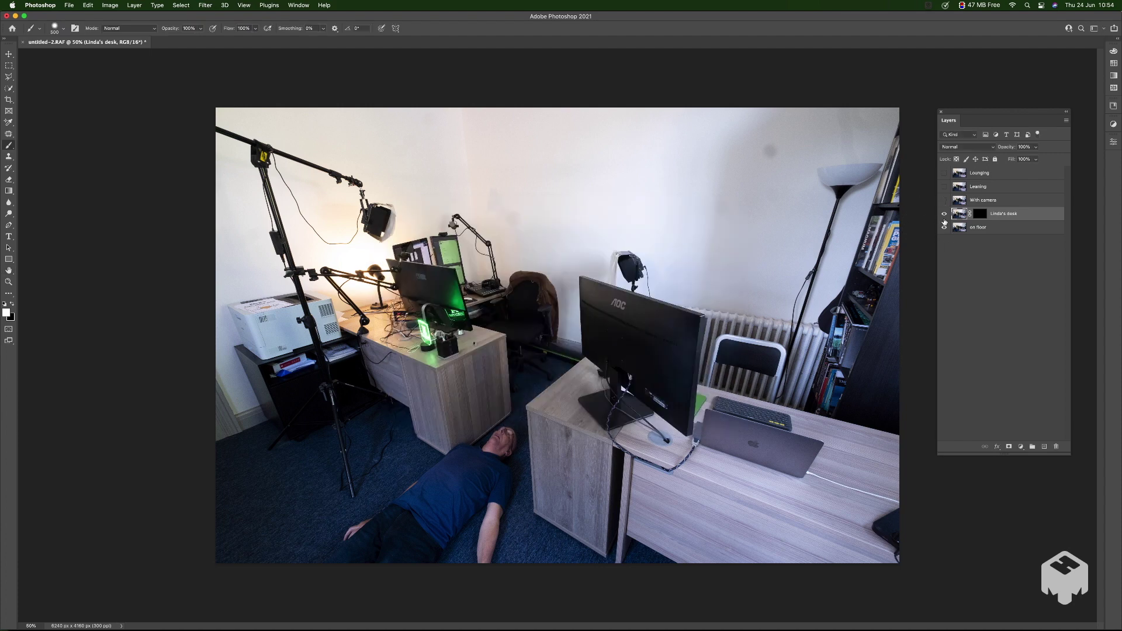
pyautogui.moveTo(980, 214); pyautogui.dragTo(985, 216)
pyautogui.moveTo(749, 350)
pyautogui.mouseDown()
pyautogui.moveTo(769, 320)
pyautogui.moveTo(761, 318)
pyautogui.moveTo(768, 328)
pyautogui.moveTo(753, 353)
pyautogui.moveTo(784, 353)
pyautogui.moveTo(778, 343)
pyautogui.moveTo(781, 367)
pyautogui.moveTo(798, 353)
pyautogui.moveTo(811, 396)
pyautogui.moveTo(842, 428)
pyautogui.moveTo(849, 399)
pyautogui.moveTo(839, 434)
pyautogui.moveTo(848, 372)
pyautogui.moveTo(810, 481)
pyautogui.moveTo(824, 446)
pyautogui.moveTo(819, 469)
pyautogui.moveTo(814, 381)
pyautogui.moveTo(777, 425)
pyautogui.moveTo(782, 370)
pyautogui.moveTo(755, 418)
pyautogui.moveTo(759, 384)
pyautogui.moveTo(719, 355)
pyautogui.moveTo(739, 334)
pyautogui.moveTo(706, 361)
pyautogui.moveTo(703, 422)
pyautogui.moveTo(724, 401)
pyautogui.moveTo(726, 344)
pyautogui.moveTo(752, 316)
pyautogui.moveTo(777, 312)
pyautogui.moveTo(799, 357)
pyautogui.moveTo(854, 405)
pyautogui.moveTo(824, 340)
pyautogui.moveTo(767, 309)
pyautogui.moveTo(738, 315)
pyautogui.moveTo(768, 302)
pyautogui.moveTo(825, 317)
pyautogui.moveTo(812, 292)
pyautogui.moveTo(852, 282)
pyautogui.mouseUp()
pyautogui.moveTo(783, 351)
pyautogui.mouseDown()
pyautogui.moveTo(701, 368)
pyautogui.moveTo(727, 430)
pyautogui.mouseUp()
pyautogui.moveTo(832, 453)
pyautogui.mouseDown()
pyautogui.moveTo(848, 403)
pyautogui.moveTo(757, 558)
pyautogui.mouseUp()
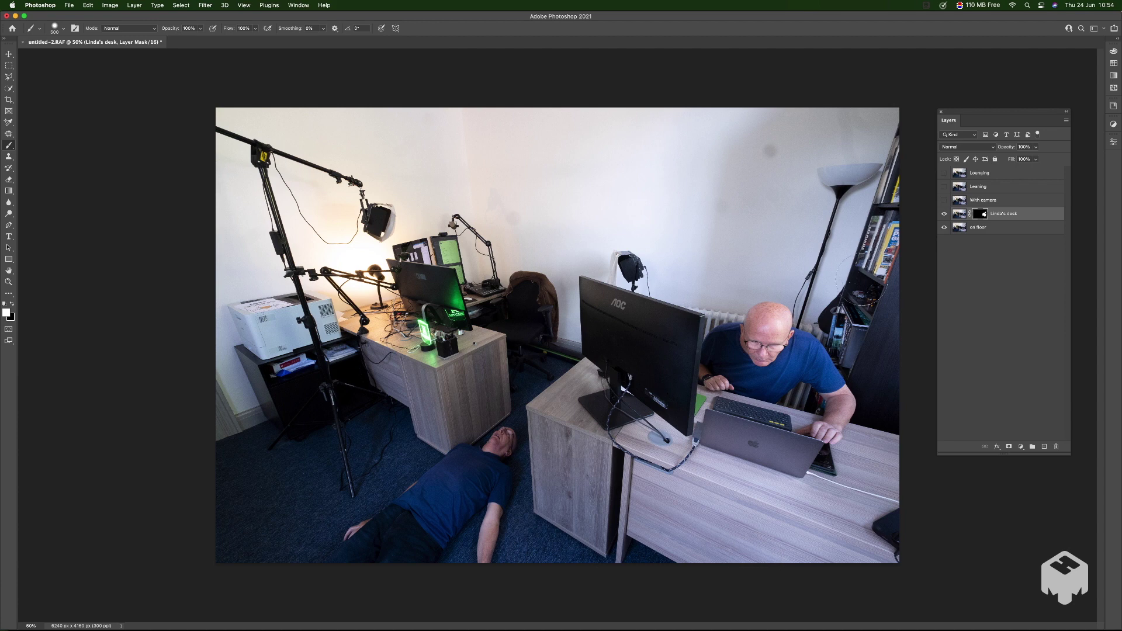
# Show the With camera layer with a black mask and paint white to reveal the standing man holding the camera
pyautogui.click(943, 201)
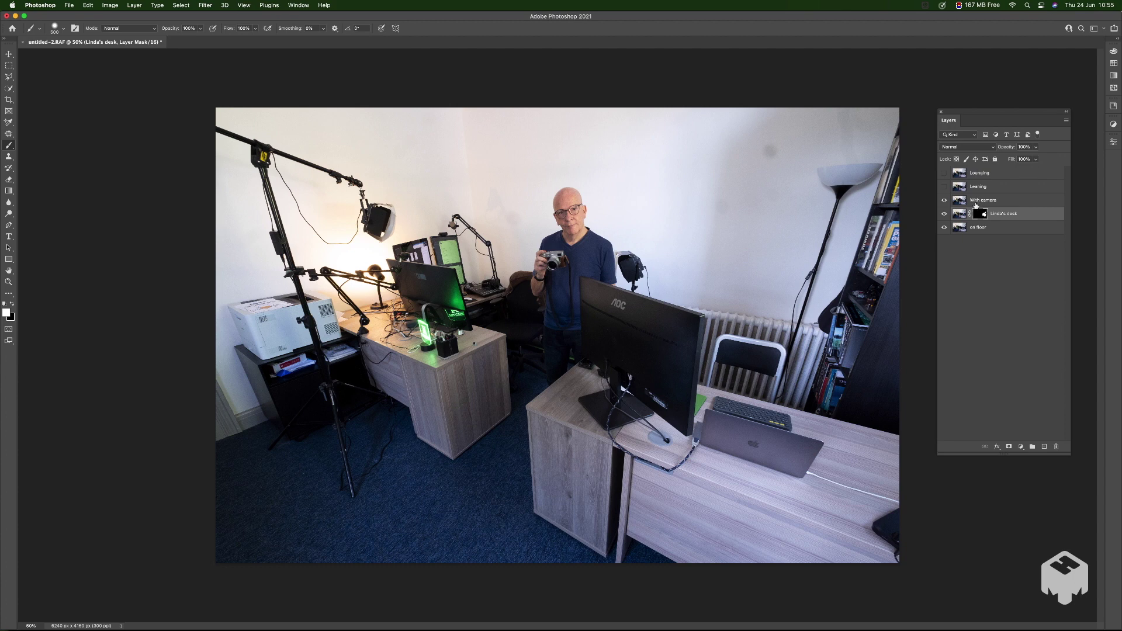
pyautogui.click(1008, 447)
pyautogui.press('super+z')
pyautogui.click(982, 200)
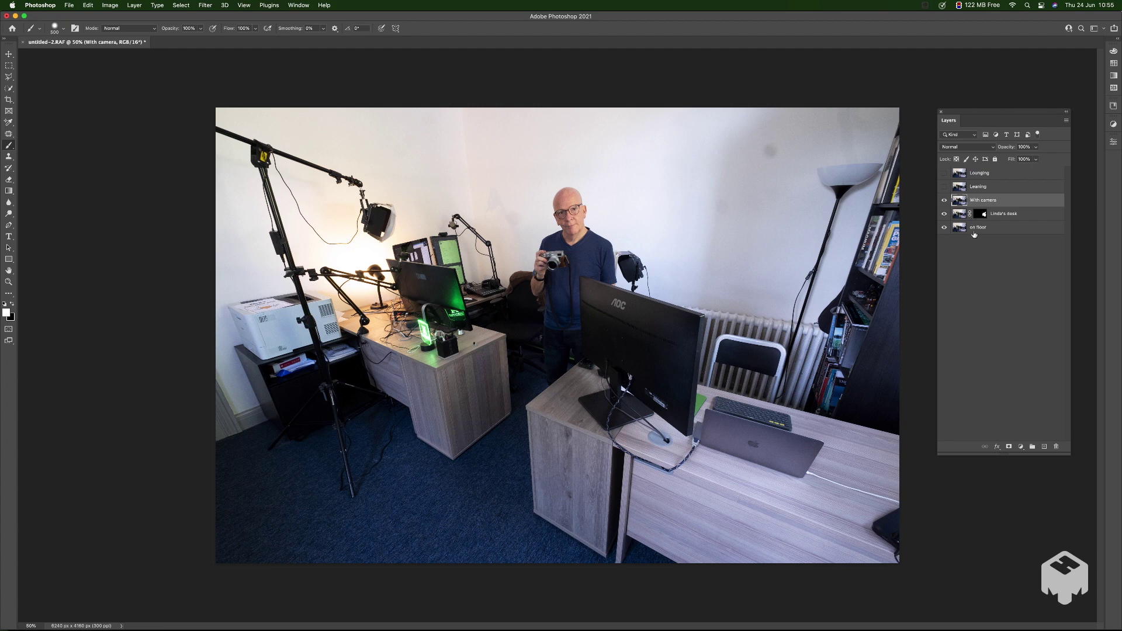
pyautogui.keyDown('alt'); pyautogui.click(1008, 447); pyautogui.keyUp('alt')
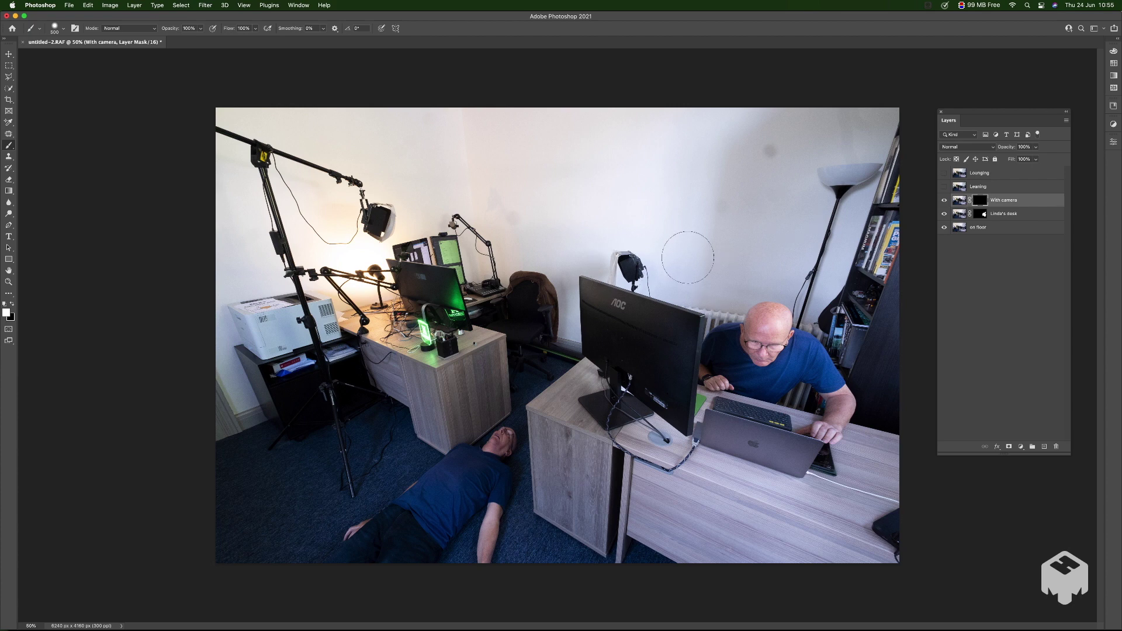
pyautogui.moveTo(609, 238)
pyautogui.mouseDown()
pyautogui.moveTo(571, 242)
pyautogui.moveTo(588, 253)
pyautogui.moveTo(562, 192)
pyautogui.moveTo(556, 228)
pyautogui.moveTo(632, 284)
pyautogui.moveTo(565, 261)
pyautogui.moveTo(556, 245)
pyautogui.moveTo(540, 283)
pyautogui.moveTo(572, 289)
pyautogui.moveTo(564, 351)
pyautogui.moveTo(553, 342)
pyautogui.moveTo(545, 365)
pyautogui.moveTo(543, 342)
pyautogui.moveTo(545, 372)
pyautogui.moveTo(553, 317)
pyautogui.mouseUp()
pyautogui.moveTo(552, 252)
pyautogui.mouseDown()
pyautogui.moveTo(571, 195)
pyautogui.moveTo(591, 193)
pyautogui.moveTo(602, 231)
pyautogui.mouseUp()
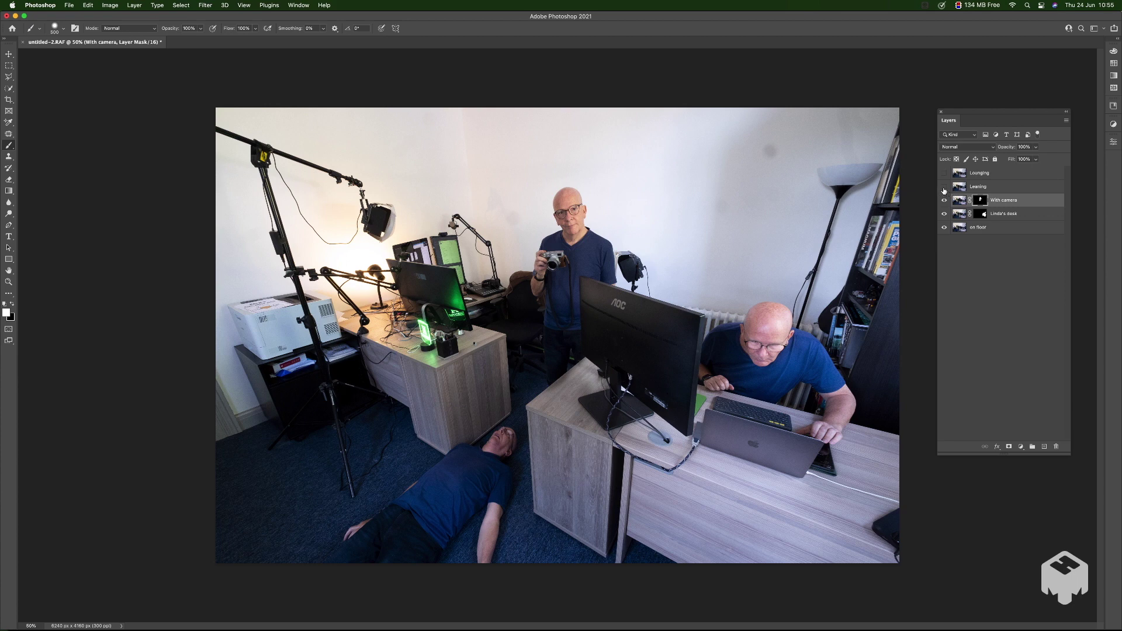
# Show the Leaning layer with a black mask and paint white to reveal the man bending over the far desk
pyautogui.click(944, 188)
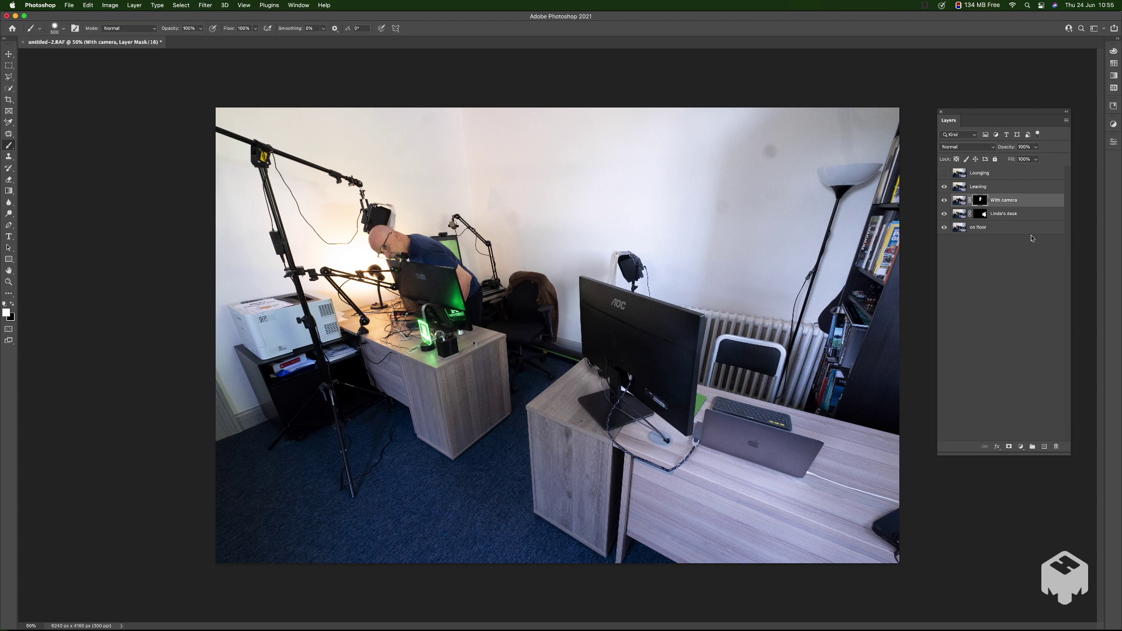
pyautogui.click(1008, 446)
pyautogui.press('super+z')
pyautogui.click(992, 188)
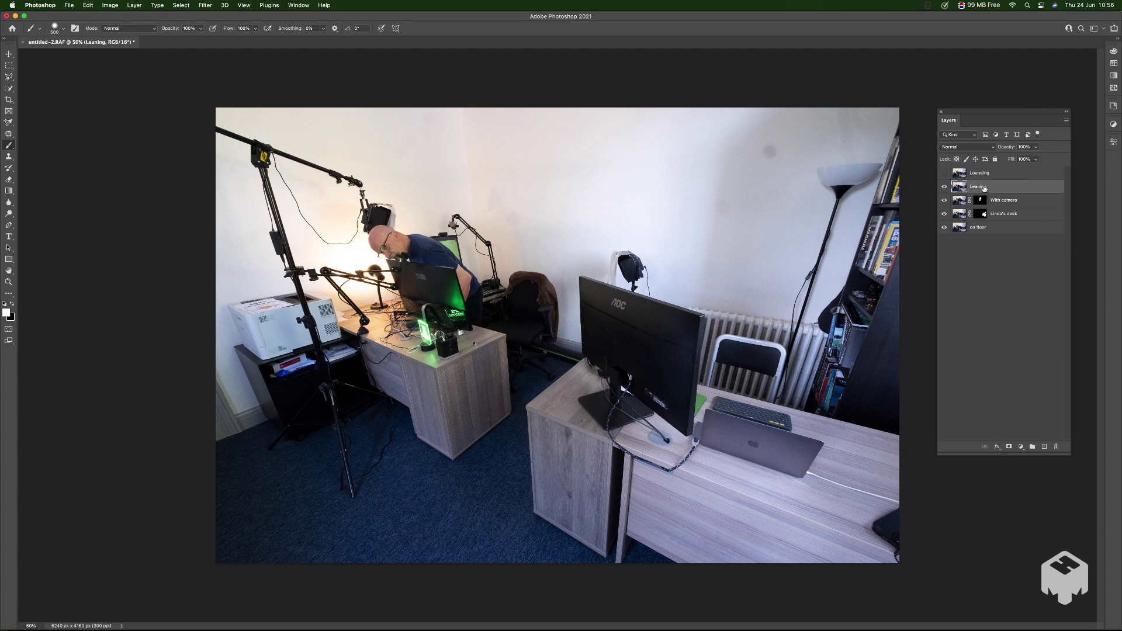
pyautogui.click(1008, 447)
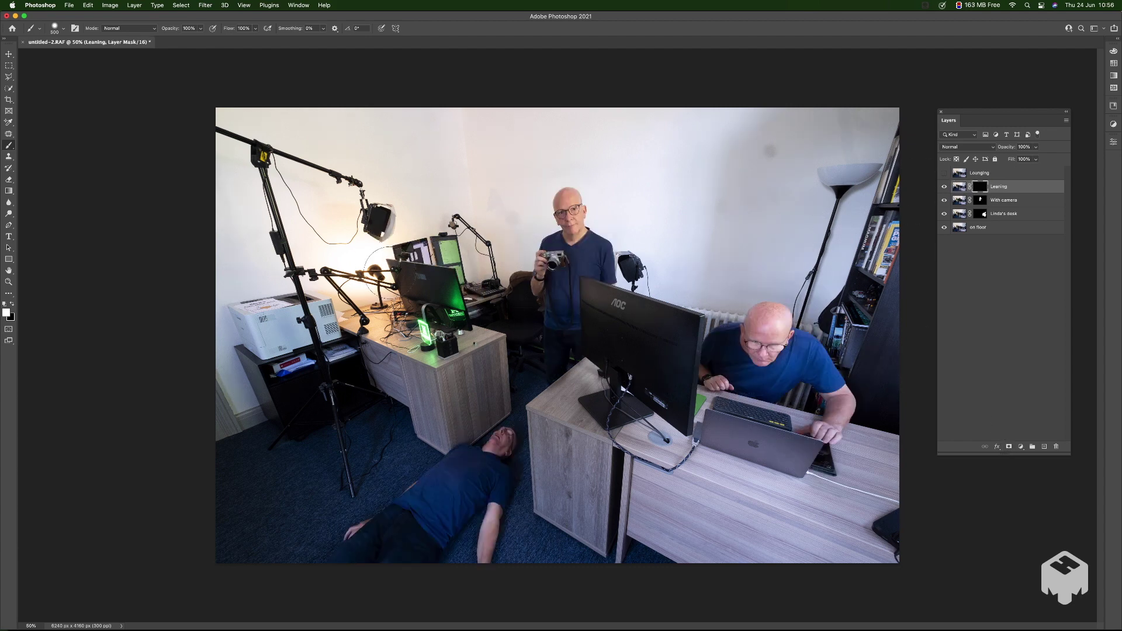
pyautogui.moveTo(387, 247)
pyautogui.mouseDown()
pyautogui.moveTo(403, 245)
pyautogui.moveTo(368, 246)
pyautogui.moveTo(404, 251)
pyautogui.moveTo(421, 292)
pyautogui.moveTo(444, 257)
pyautogui.moveTo(473, 287)
pyautogui.moveTo(471, 301)
pyautogui.moveTo(494, 305)
pyautogui.moveTo(486, 336)
pyautogui.moveTo(468, 336)
pyautogui.moveTo(493, 335)
pyautogui.moveTo(450, 344)
pyautogui.mouseUp()
pyautogui.moveTo(387, 263)
pyautogui.mouseDown()
pyautogui.moveTo(403, 276)
pyautogui.moveTo(380, 256)
pyautogui.moveTo(473, 307)
pyautogui.moveTo(450, 330)
pyautogui.mouseUp()
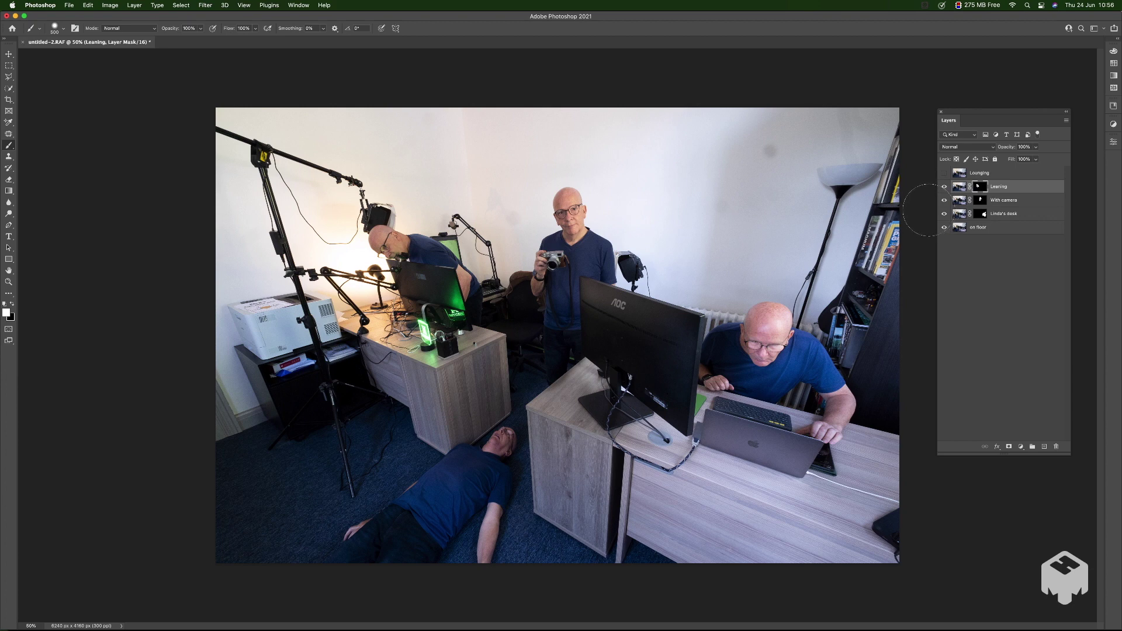
# Show the Lounging layer with a black mask and paint white over the man reclining in the chair
pyautogui.click(942, 174)
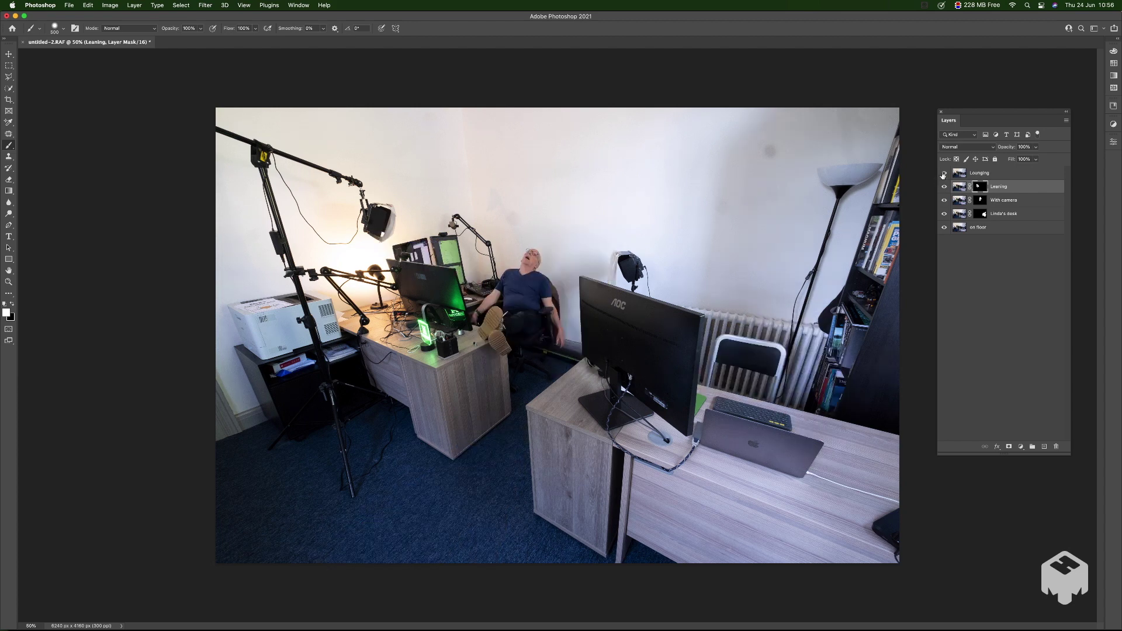
pyautogui.click(979, 175)
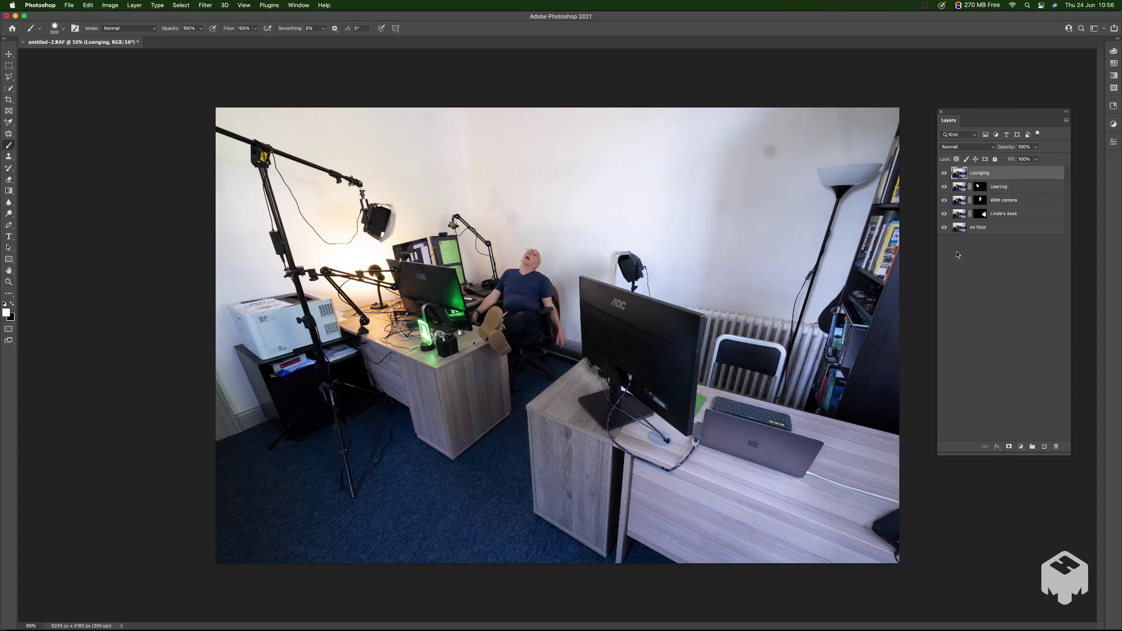
pyautogui.keyDown('alt'); pyautogui.click(1009, 447); pyautogui.keyUp('alt')
pyautogui.moveTo(508, 287)
pyautogui.mouseDown()
pyautogui.moveTo(509, 264)
pyautogui.moveTo(496, 315)
pyautogui.moveTo(515, 318)
pyautogui.moveTo(491, 348)
pyautogui.moveTo(477, 315)
pyautogui.moveTo(514, 347)
pyautogui.moveTo(531, 344)
pyautogui.moveTo(535, 318)
pyautogui.mouseUp()
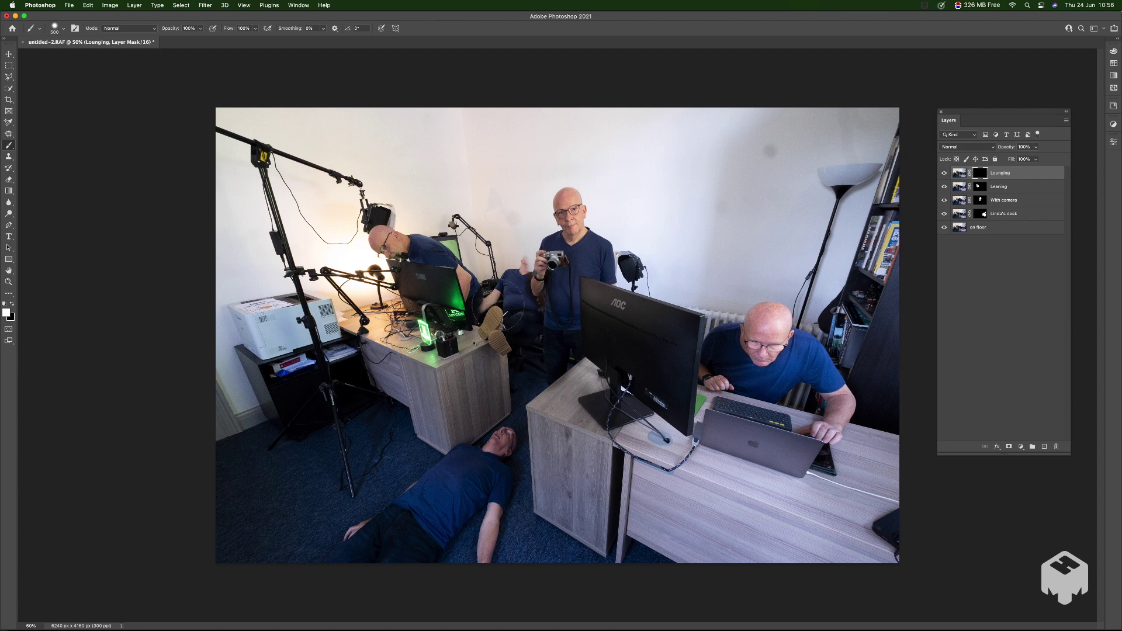
pyautogui.moveTo(505, 310); pyautogui.dragTo(502, 313)
pyautogui.moveTo(518, 258)
pyautogui.mouseDown()
pyautogui.moveTo(513, 246)
pyautogui.moveTo(535, 260)
pyautogui.moveTo(507, 254)
pyautogui.moveTo(533, 292)
pyautogui.mouseUp()
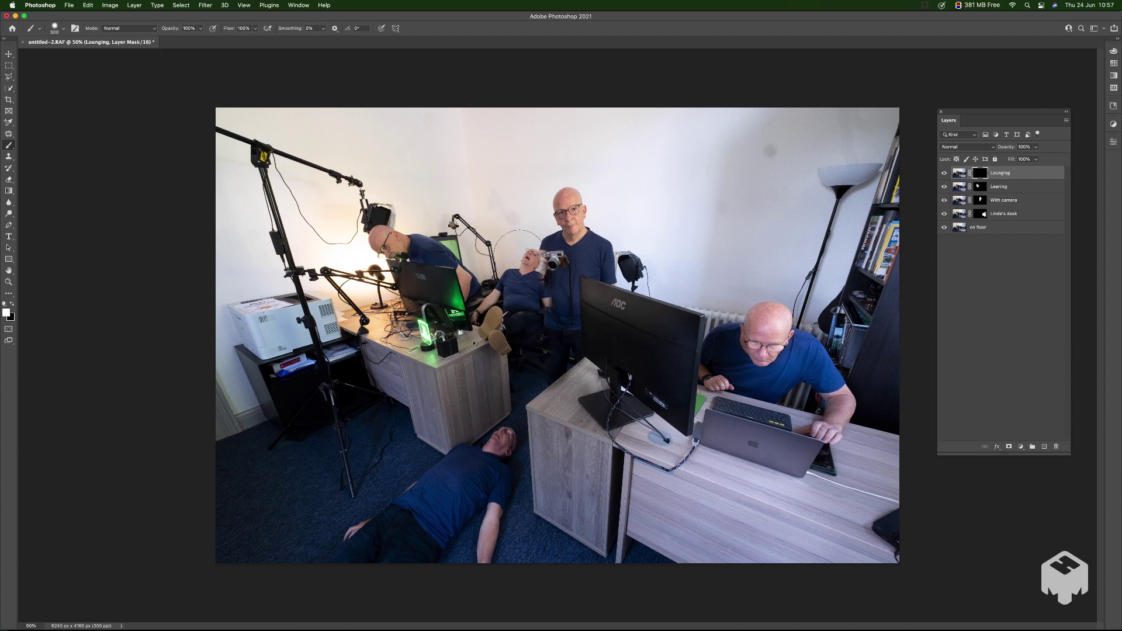
pyautogui.moveTo(539, 284)
pyautogui.mouseDown()
pyautogui.moveTo(520, 347)
pyautogui.moveTo(532, 292)
pyautogui.moveTo(637, 339)
pyautogui.mouseUp()
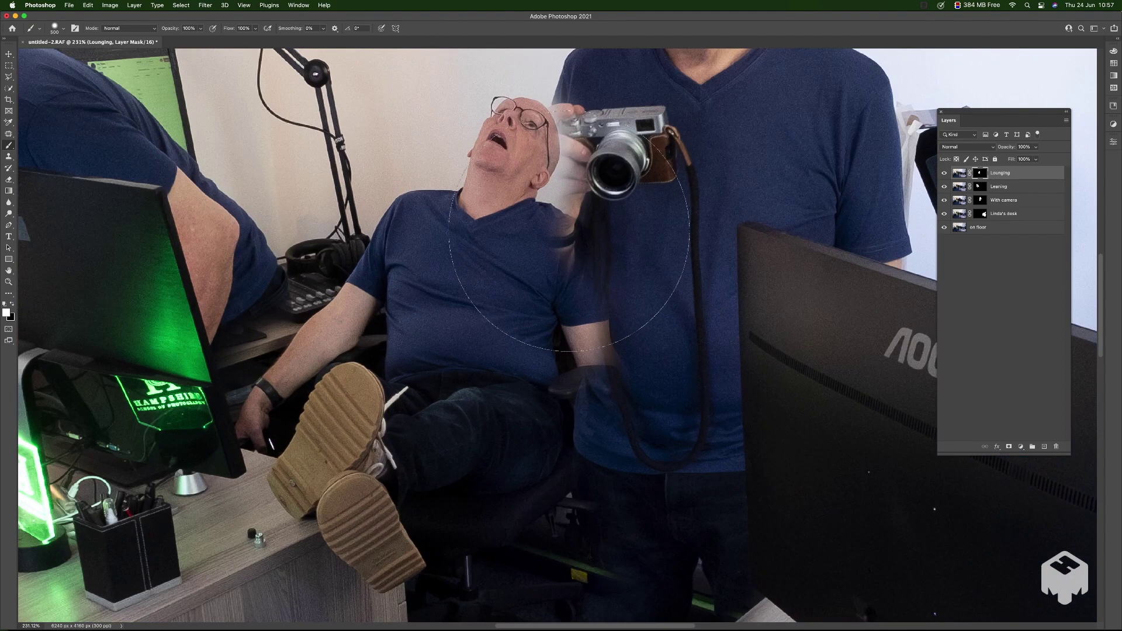
# Paint black with a smaller brush on the Lounging mask to restore the standing man's hand, arm and camera
pyautogui.press('[')
pyautogui.press('[')
pyautogui.press('[')
pyautogui.press('[')
pyautogui.press('[')
pyautogui.press('[')
pyautogui.press('[')
pyautogui.press('[')
pyautogui.press('x')
pyautogui.moveTo(578, 237)
pyautogui.mouseDown()
pyautogui.moveTo(562, 248)
pyautogui.moveTo(591, 208)
pyautogui.moveTo(592, 109)
pyautogui.moveTo(568, 114)
pyautogui.moveTo(576, 99)
pyautogui.moveTo(563, 114)
pyautogui.mouseUp()
pyautogui.moveTo(563, 118)
pyautogui.mouseDown()
pyautogui.moveTo(566, 212)
pyautogui.moveTo(539, 198)
pyautogui.moveTo(551, 206)
pyautogui.moveTo(555, 272)
pyautogui.moveTo(602, 356)
pyautogui.moveTo(584, 310)
pyautogui.moveTo(606, 388)
pyautogui.moveTo(580, 286)
pyautogui.moveTo(541, 294)
pyautogui.moveTo(547, 284)
pyautogui.moveTo(536, 298)
pyautogui.moveTo(523, 277)
pyautogui.moveTo(538, 268)
pyautogui.moveTo(520, 270)
pyautogui.moveTo(534, 247)
pyautogui.moveTo(523, 222)
pyautogui.moveTo(555, 183)
pyautogui.moveTo(540, 132)
pyautogui.moveTo(528, 184)
pyautogui.moveTo(537, 212)
pyautogui.moveTo(519, 220)
pyautogui.moveTo(513, 245)
pyautogui.moveTo(517, 292)
pyautogui.moveTo(545, 309)
pyautogui.moveTo(558, 289)
pyautogui.moveTo(543, 291)
pyautogui.mouseUp()
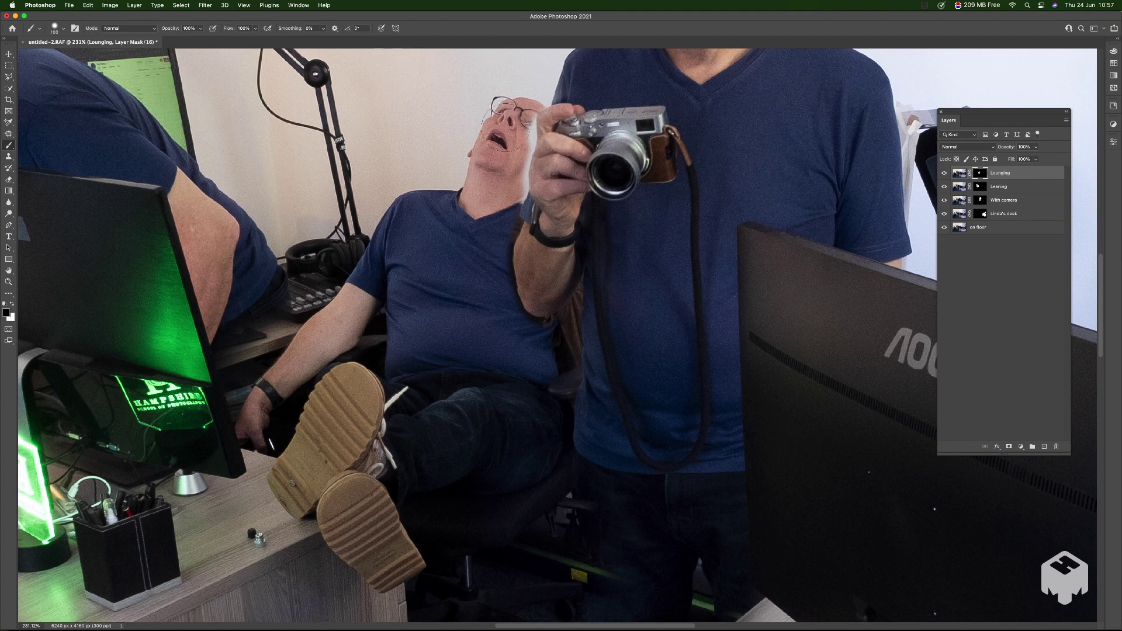
# Paint white with a finer brush on the Lounging mask to restore the reclining man's face beside the camera hand
pyautogui.press('x')
pyautogui.press('[')
pyautogui.press('[')
pyautogui.press('[')
pyautogui.press('[')
pyautogui.scroll(3, 529, 143)
pyautogui.scroll(3, 556, 158)
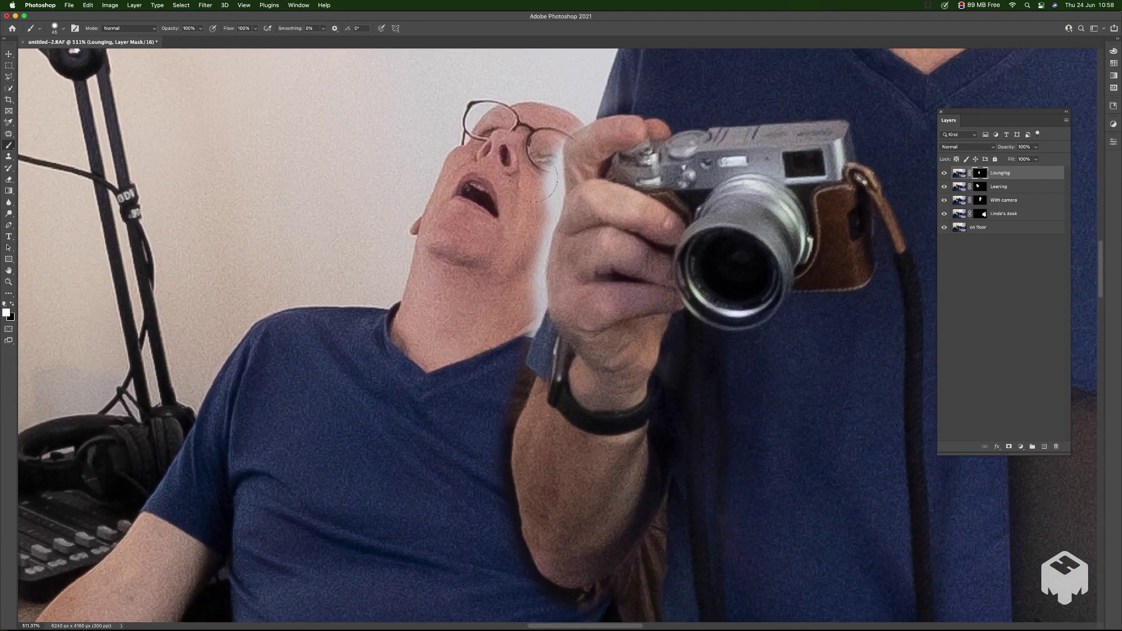
pyautogui.press('[')
pyautogui.press('[')
pyautogui.moveTo(543, 176)
pyautogui.mouseDown()
pyautogui.moveTo(555, 187)
pyautogui.moveTo(547, 139)
pyautogui.moveTo(561, 167)
pyautogui.moveTo(564, 150)
pyautogui.moveTo(547, 183)
pyautogui.moveTo(553, 159)
pyautogui.moveTo(543, 248)
pyautogui.moveTo(551, 204)
pyautogui.mouseUp()
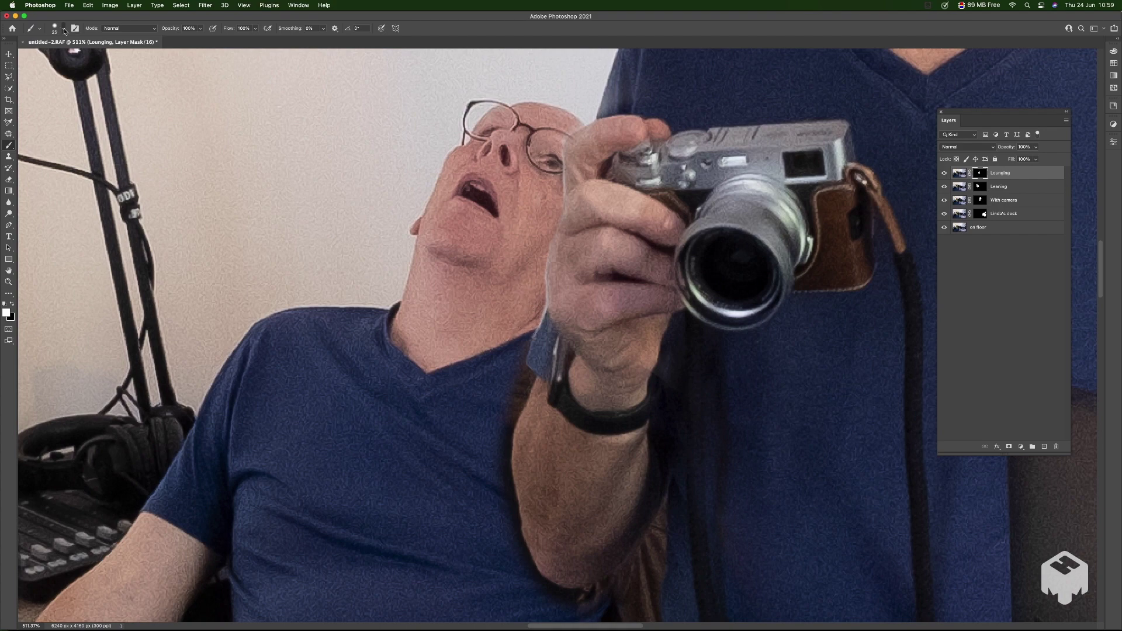
# Set the brush hardness to 25%
pyautogui.click(63, 28)
pyautogui.moveTo(61, 76); pyautogui.dragTo(63, 76)
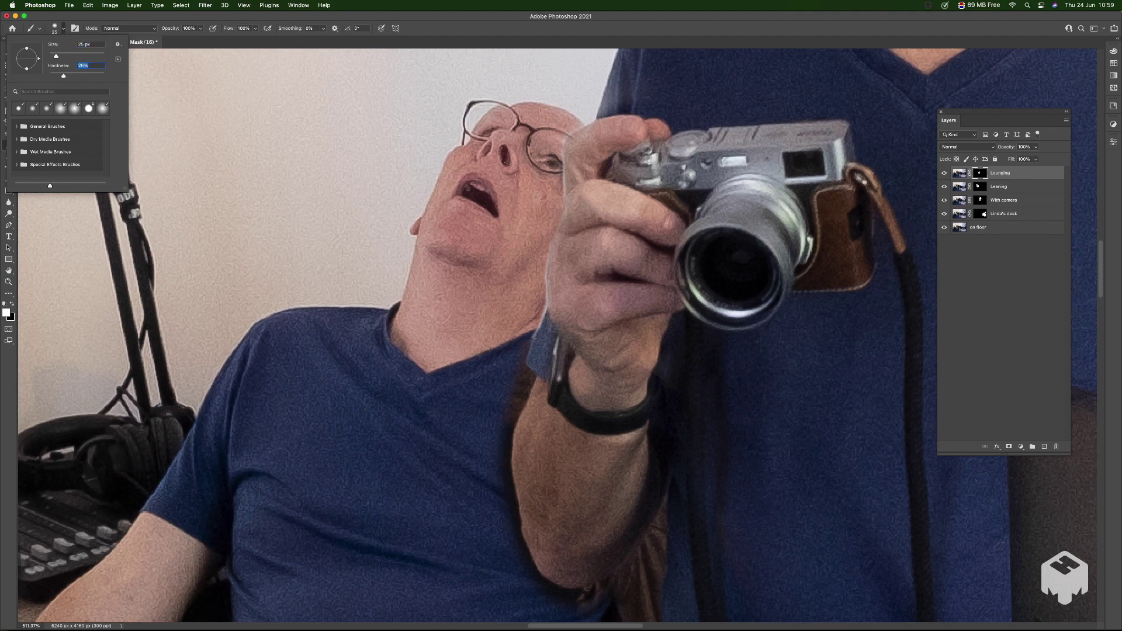
pyautogui.press('Return')
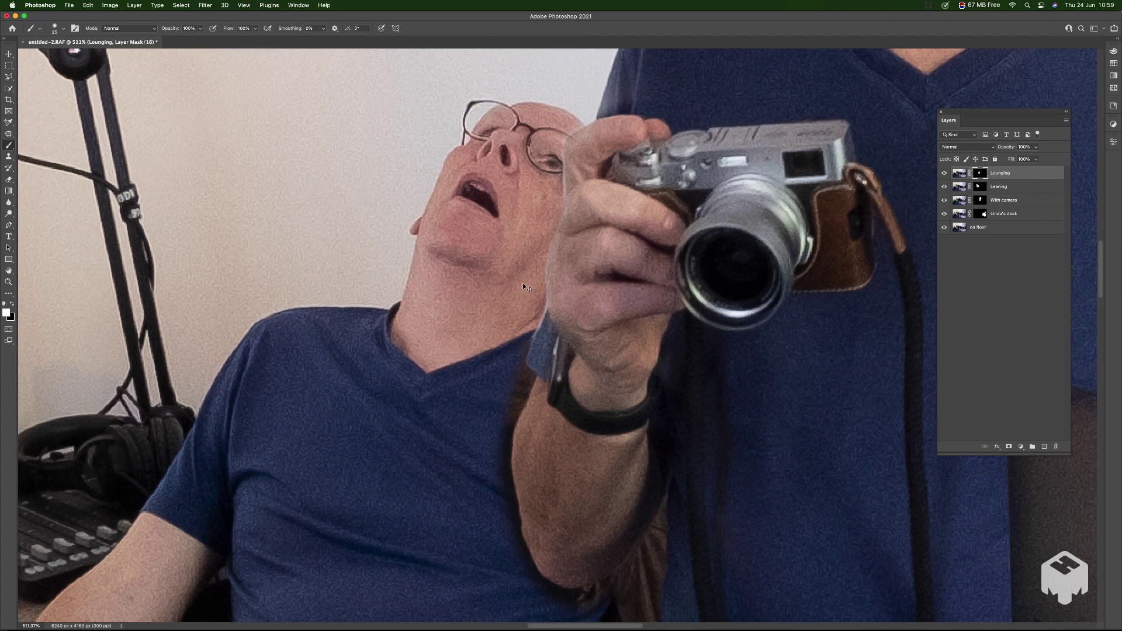
# Paint black on the Lounging mask behind the reclining man's forearm to restore the leaning man's trousers
pyautogui.press('super+0')
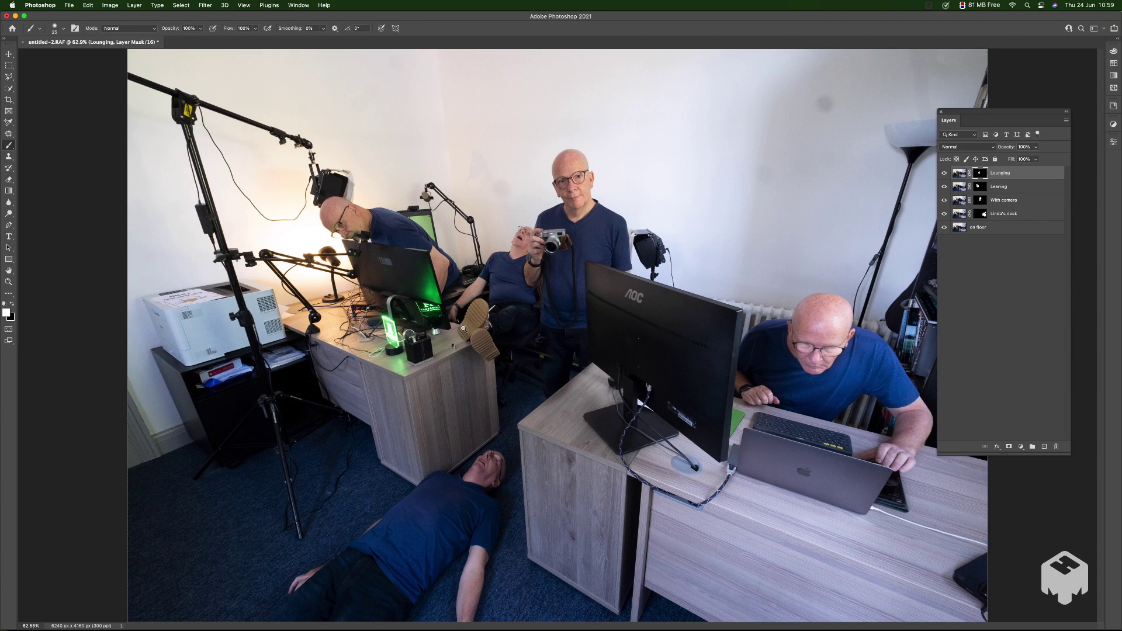
pyautogui.scroll(10, 451, 324)
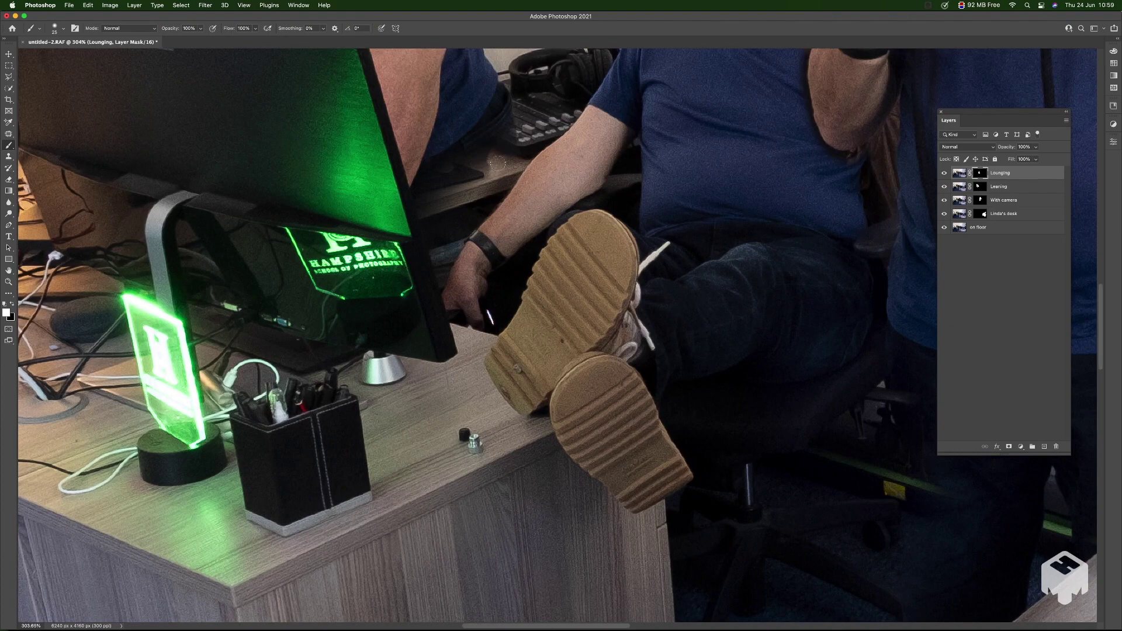
pyautogui.press('x')
pyautogui.moveTo(509, 157)
pyautogui.mouseDown()
pyautogui.moveTo(506, 175)
pyautogui.moveTo(480, 175)
pyautogui.moveTo(472, 200)
pyautogui.moveTo(456, 184)
pyautogui.moveTo(439, 223)
pyautogui.moveTo(430, 193)
pyautogui.moveTo(438, 263)
pyautogui.moveTo(453, 244)
pyautogui.mouseUp()
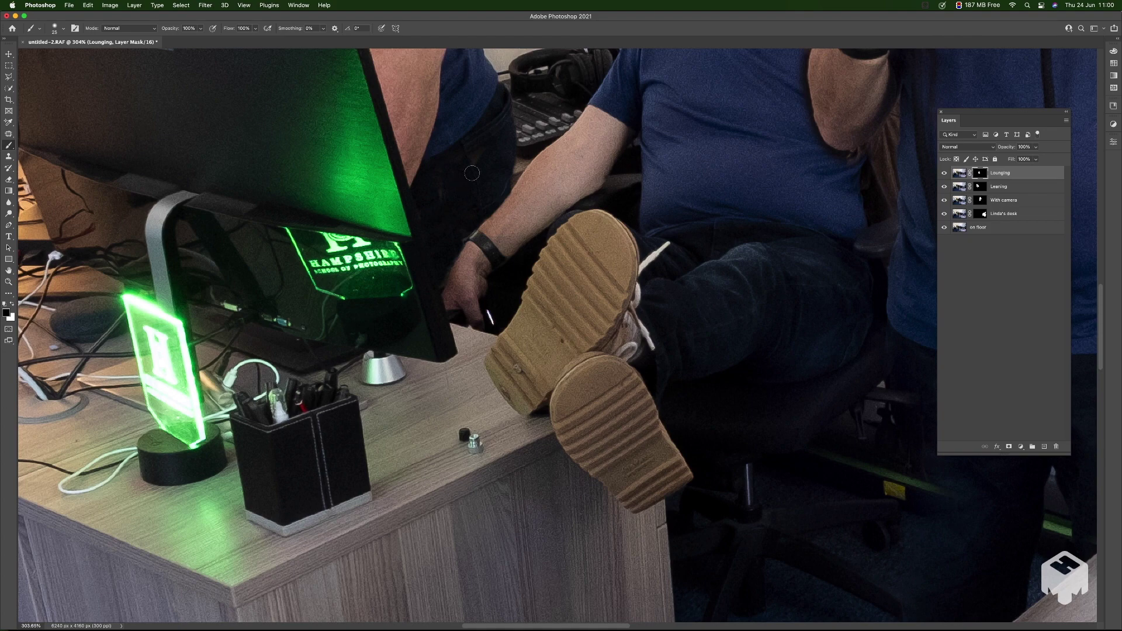
pyautogui.press('x')
pyautogui.scroll(5, 502, 212)
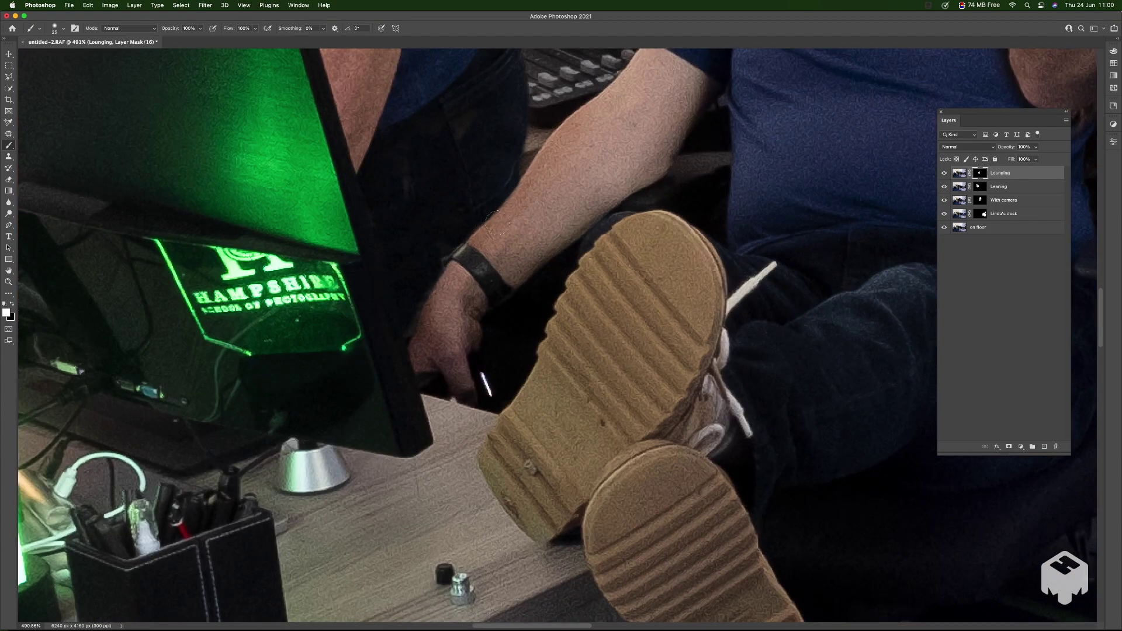
pyautogui.press('super+0')
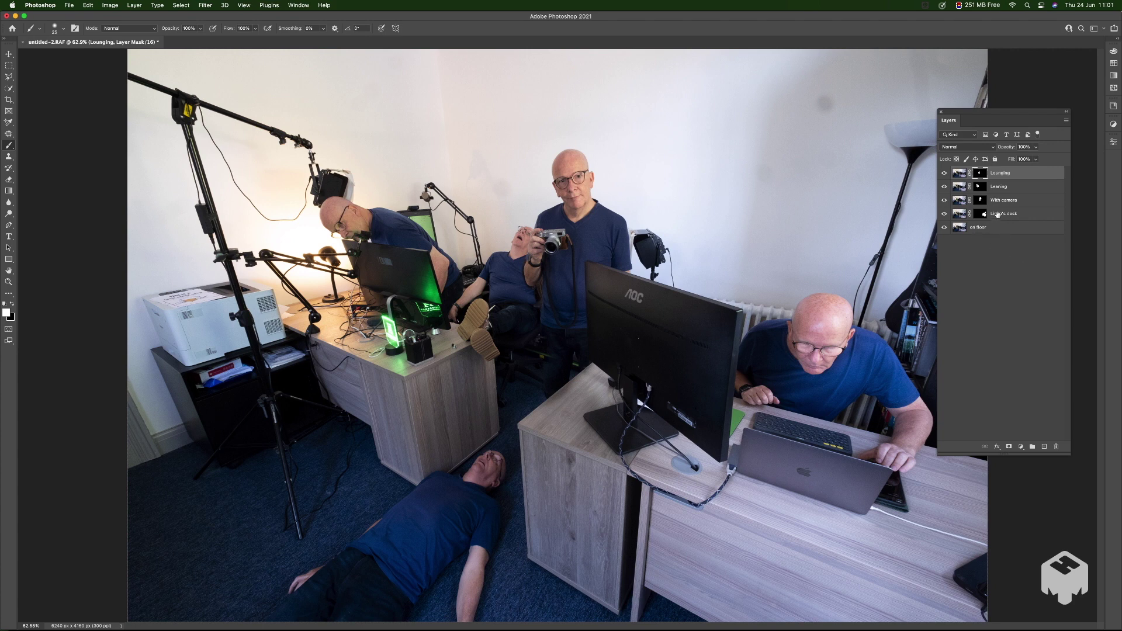
# Flatten the five-layer composite, starting from the on floor layer, into a single background
pyautogui.click(1008, 230)
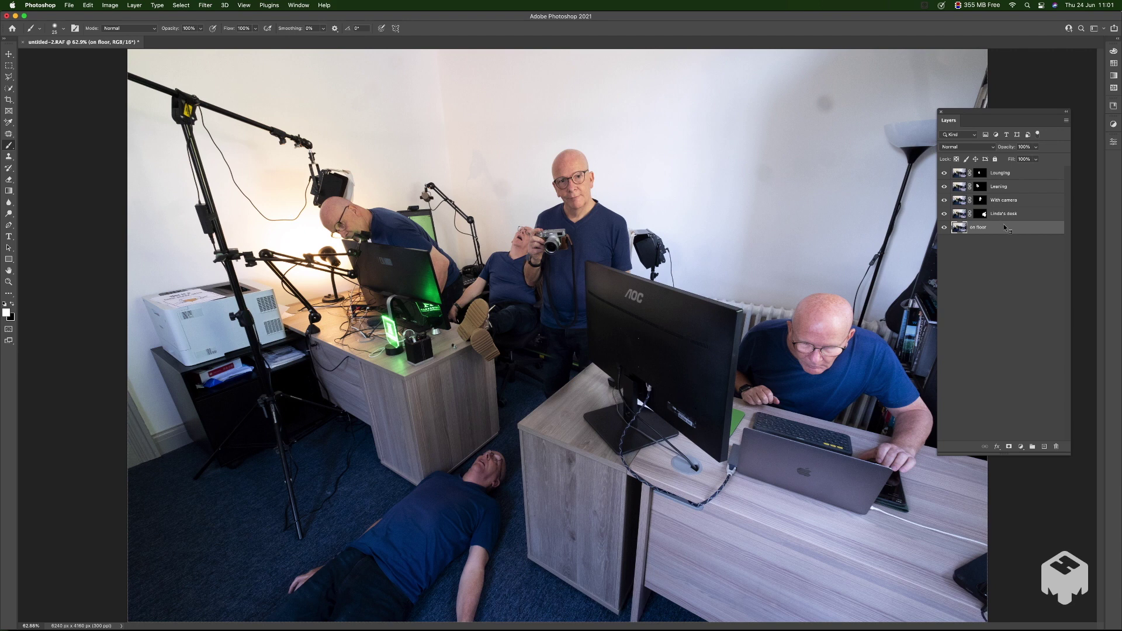
pyautogui.rightClick(1006, 231)
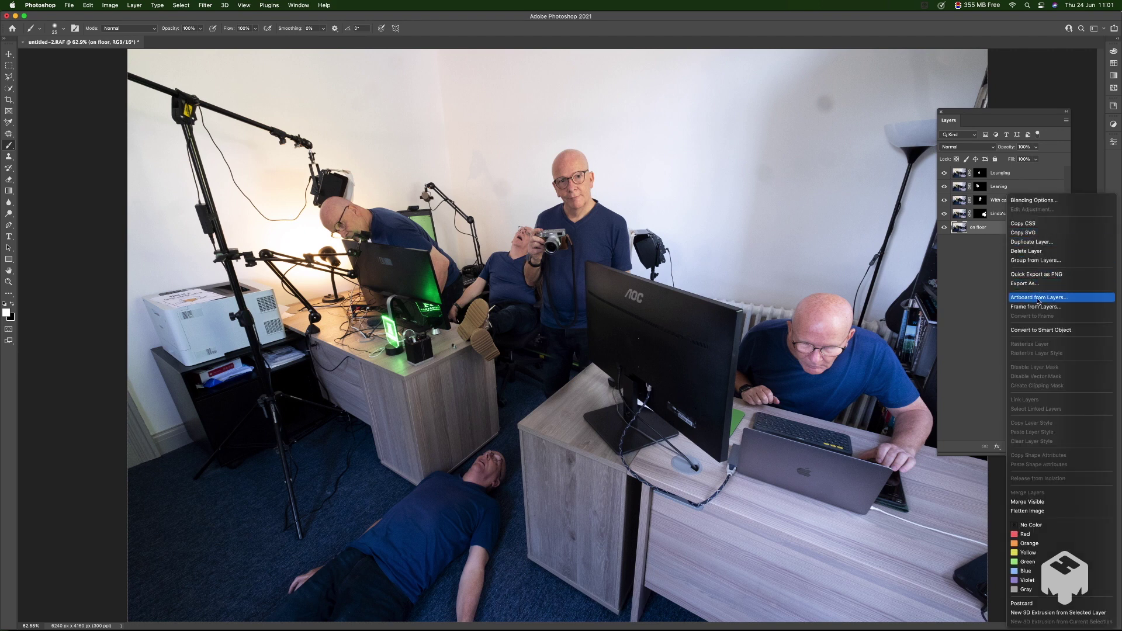
pyautogui.click(1022, 512)
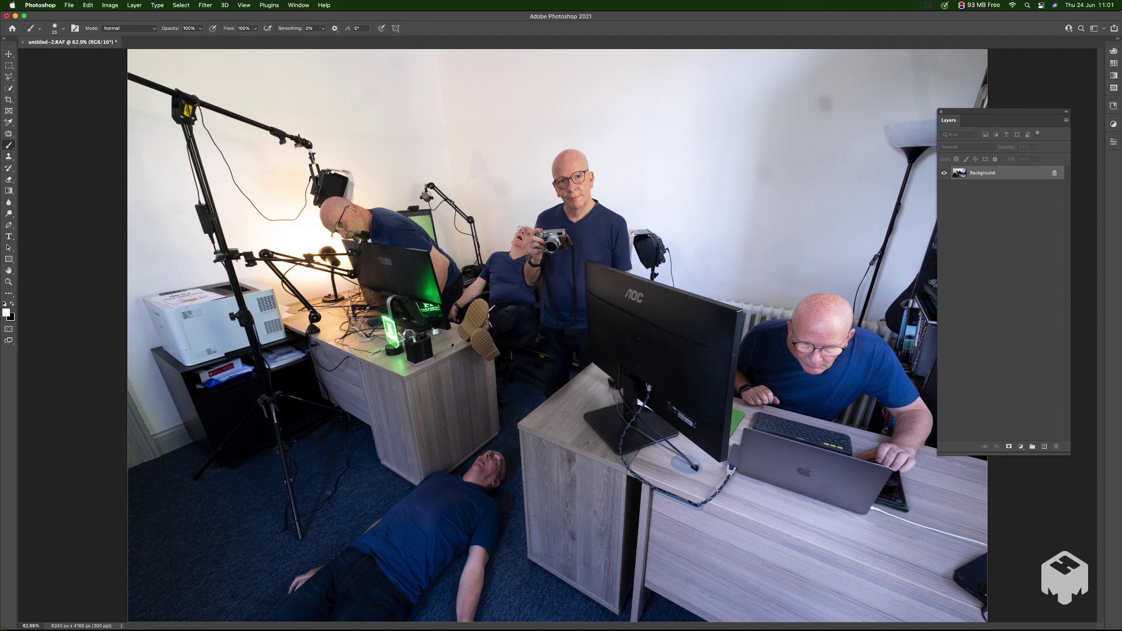
# Remove the dark spots from the white wall above the man at the laptop with the Patch tool, then deselect
pyautogui.click(8, 134)
pyautogui.click(33, 151)
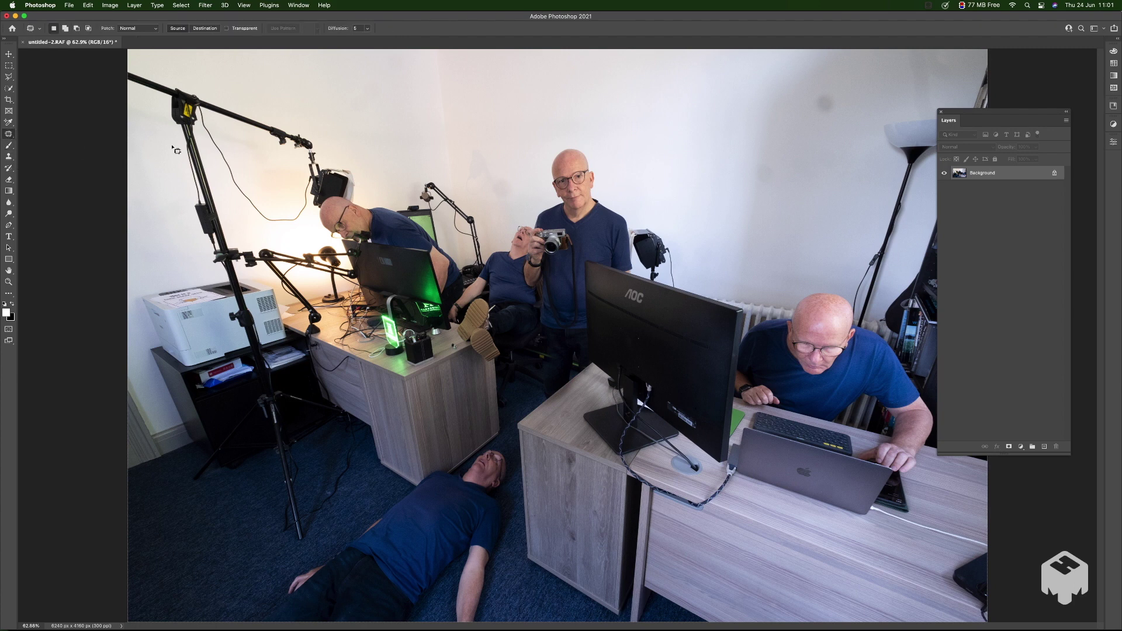
pyautogui.moveTo(812, 100)
pyautogui.mouseDown()
pyautogui.moveTo(815, 89)
pyautogui.moveTo(845, 105)
pyautogui.moveTo(812, 110)
pyautogui.moveTo(815, 174)
pyautogui.moveTo(780, 174)
pyautogui.moveTo(776, 189)
pyautogui.moveTo(755, 180)
pyautogui.moveTo(758, 162)
pyautogui.moveTo(761, 212)
pyautogui.mouseUp()
pyautogui.hotkey('ctrl', 'd')
pyautogui.hotkey('ctrl', 'd')
# Move the layer list off the bookcase, float the image window and patch the remaining small marks on the wall
pyautogui.moveTo(993, 120); pyautogui.dragTo(1023, 203)
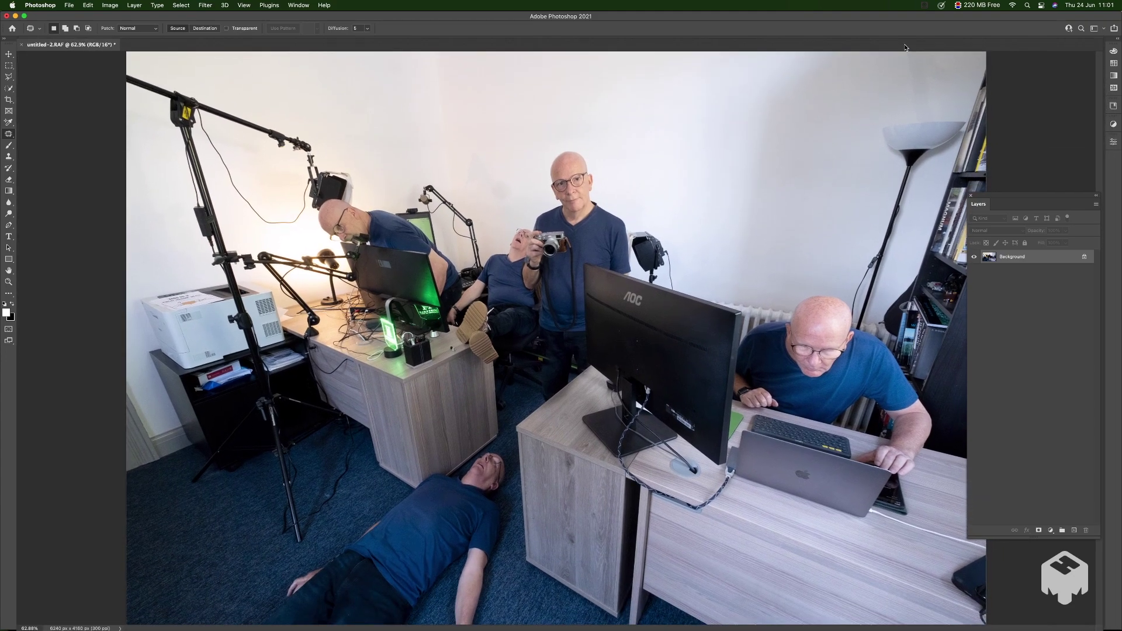
pyautogui.moveTo(888, 74); pyautogui.dragTo(895, 68)
pyautogui.moveTo(827, 45)
pyautogui.mouseDown()
pyautogui.moveTo(906, 53)
pyautogui.moveTo(868, 56)
pyautogui.moveTo(883, 118)
pyautogui.moveTo(908, 108)
pyautogui.moveTo(905, 82)
pyautogui.moveTo(922, 87)
pyautogui.moveTo(930, 70)
pyautogui.moveTo(876, 40)
pyautogui.moveTo(827, 81)
pyautogui.mouseUp()
pyautogui.press('super+d')
pyautogui.moveTo(467, 183)
pyautogui.mouseDown()
pyautogui.moveTo(483, 184)
pyautogui.moveTo(465, 199)
pyautogui.moveTo(468, 173)
pyautogui.moveTo(478, 216)
pyautogui.mouseUp()
pyautogui.press('super+d')
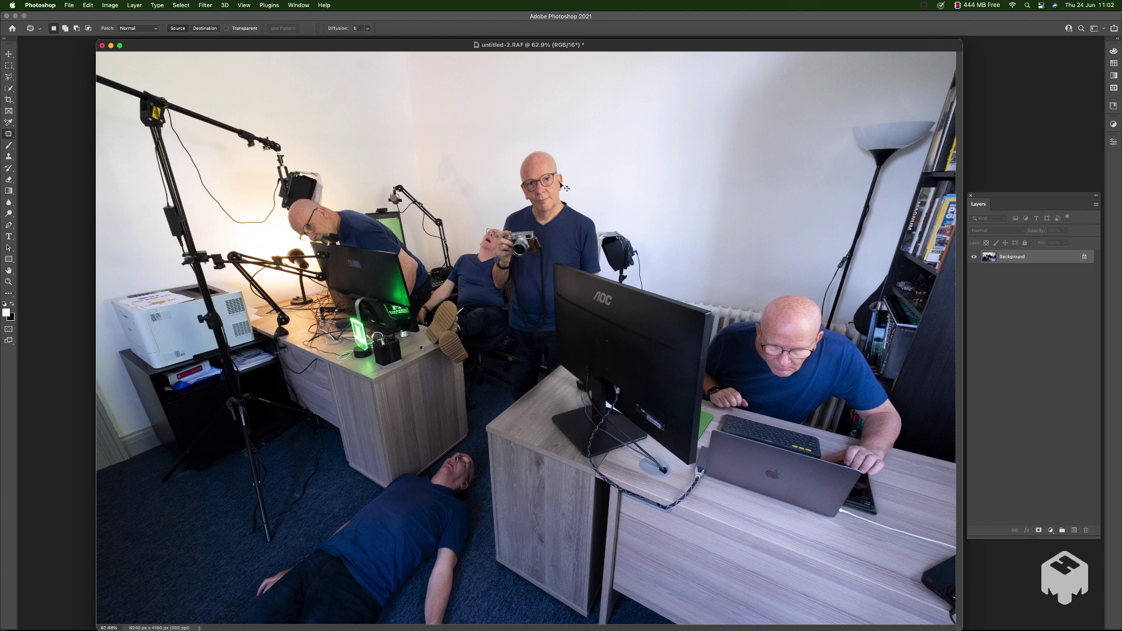
# Close the finished composite and save its changes
pyautogui.press('super+w')
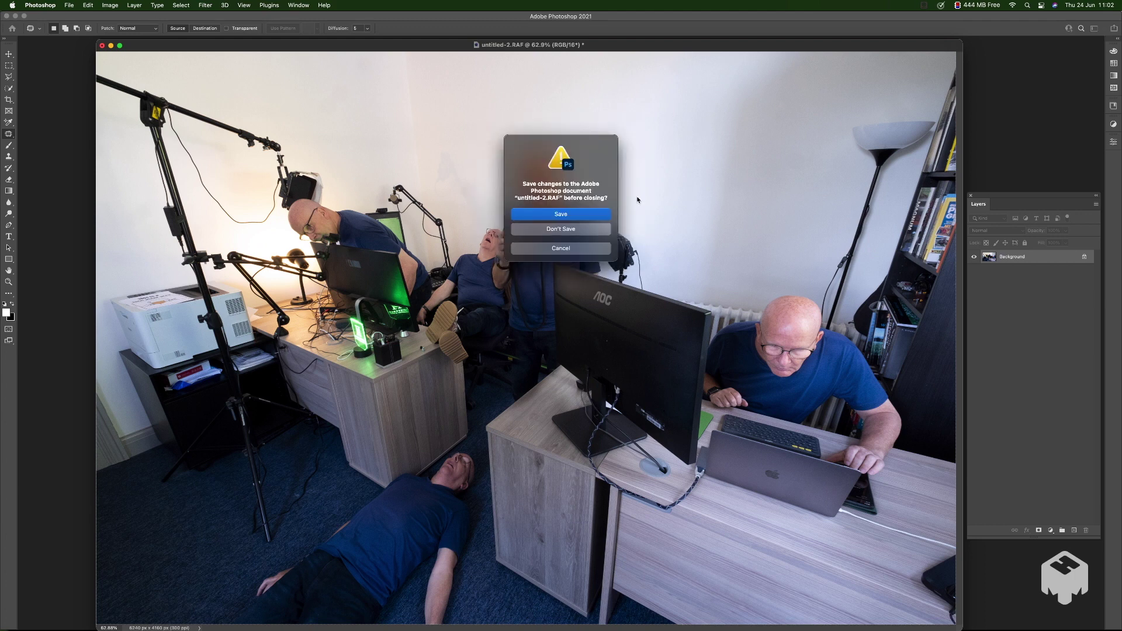
pyautogui.click(562, 214)
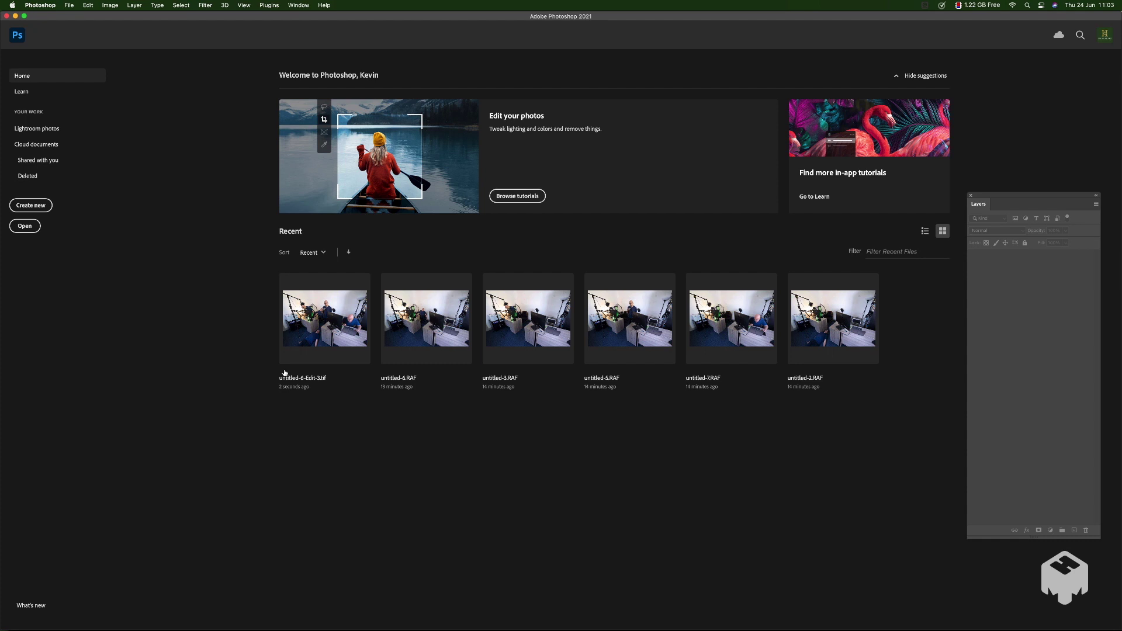
# Switch to Lightroom Classic and view the saved composite untitled-6-Edit-3.tif enlarged on its own
pyautogui.press('super+Tab')
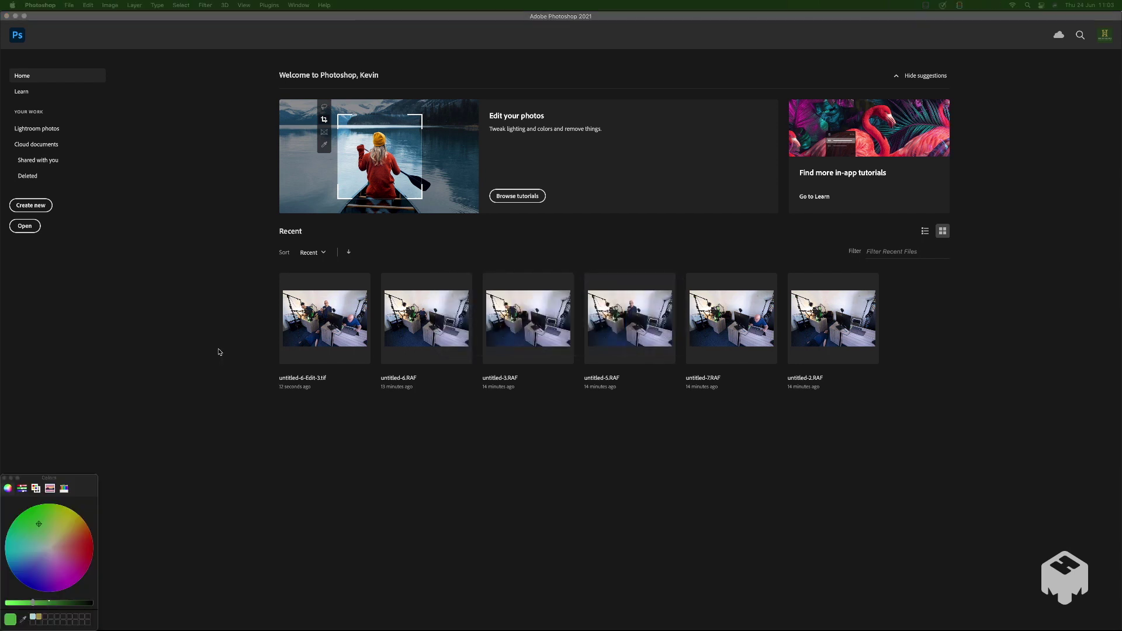
pyautogui.press('super+Tab')
pyautogui.press('super+Tab')
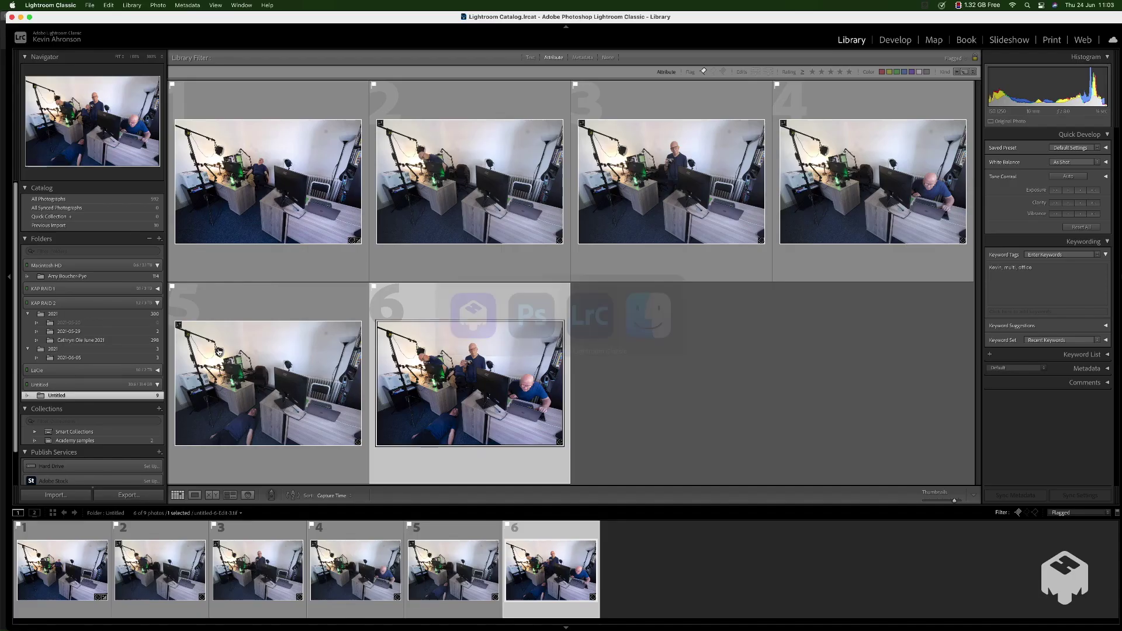
pyautogui.click(219, 351)
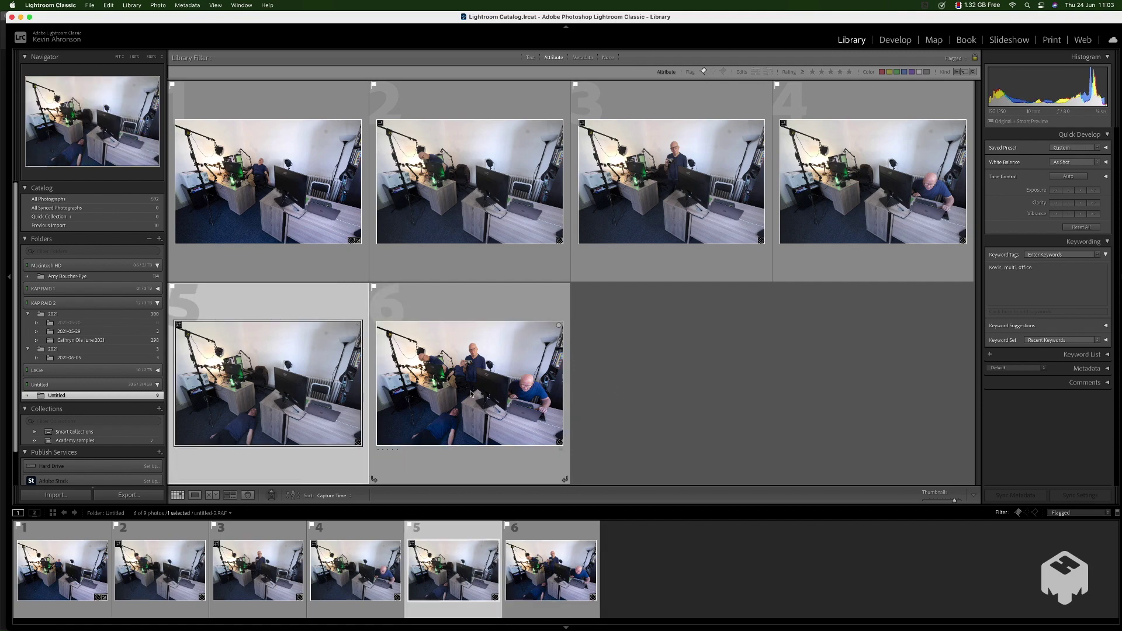
pyautogui.doubleClick(468, 390)
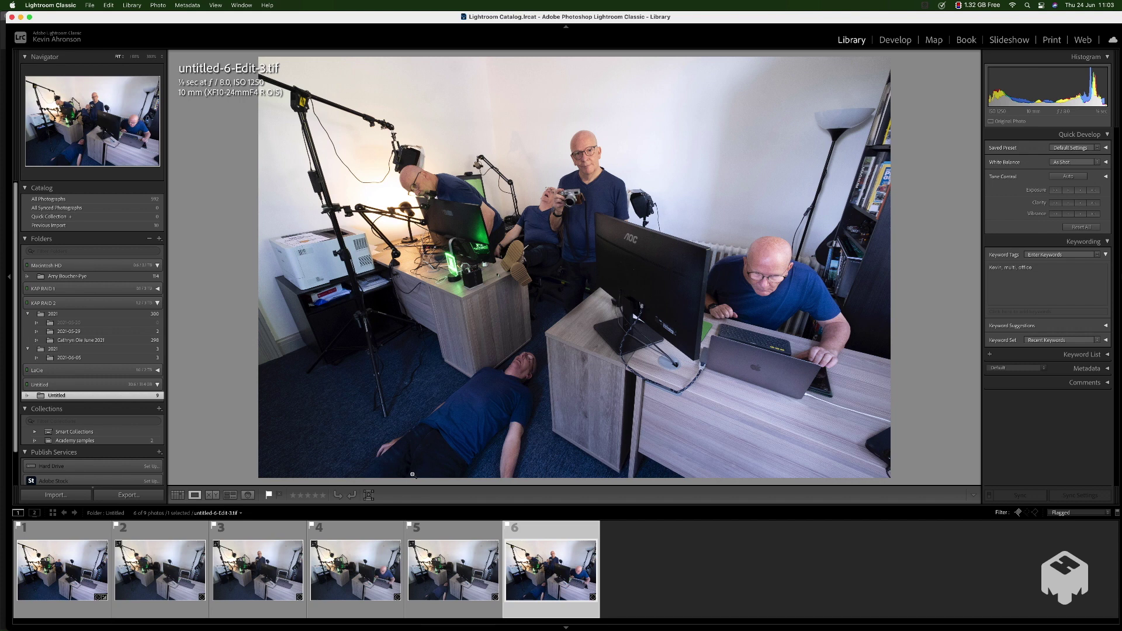